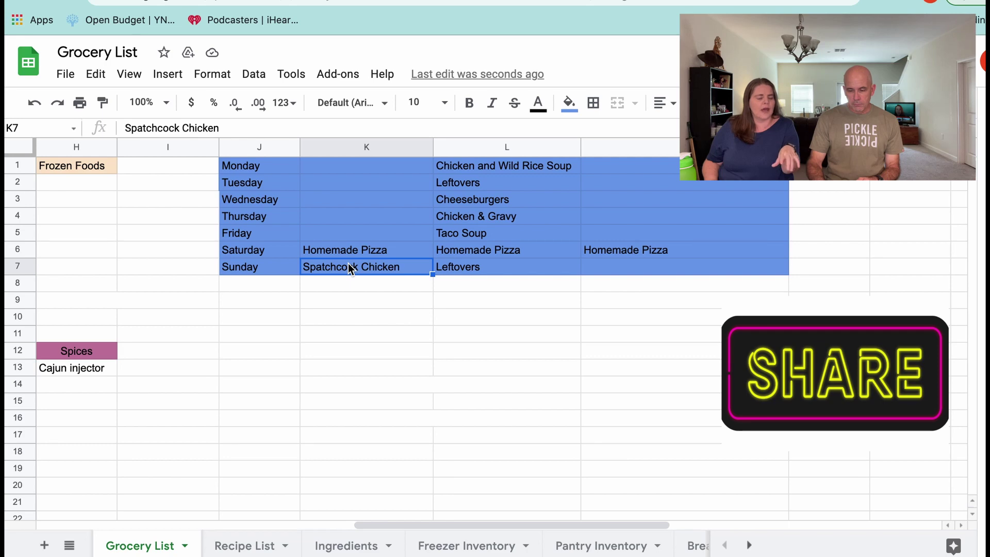
# Clear Sunday's meal in column K and the Monday, Tuesday, Wednesday, Friday and Sunday meals in column L of the dinner plan.
pyautogui.press('BackSpace')
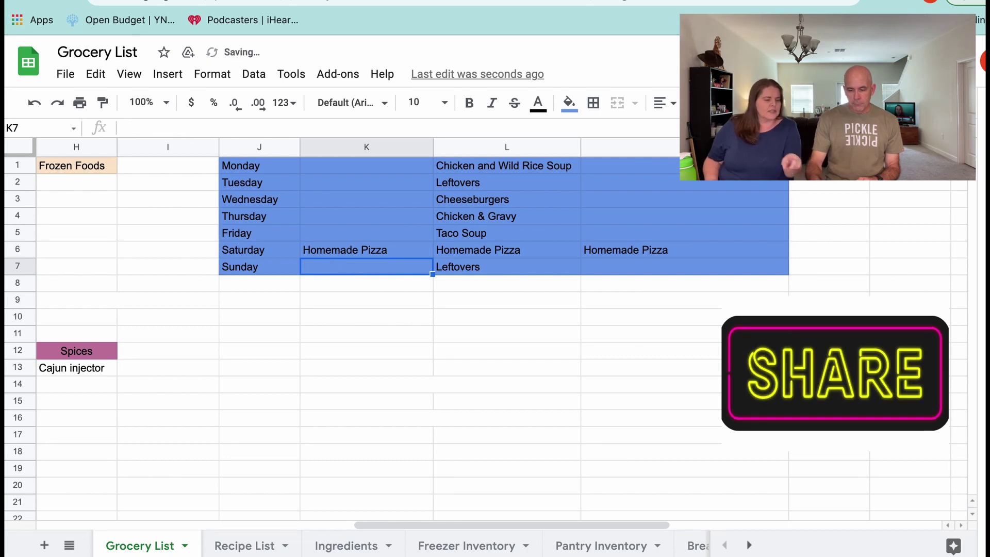
pyautogui.click(463, 168)
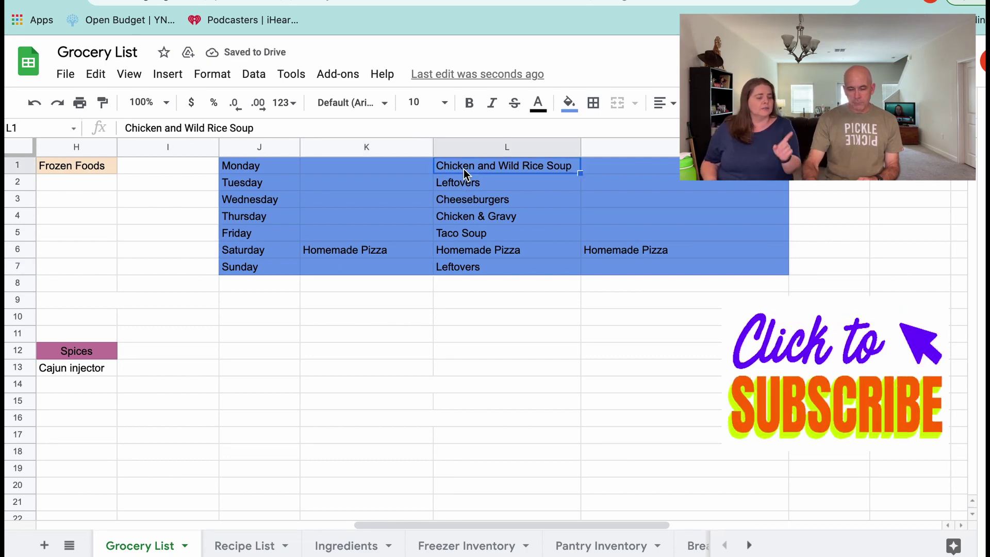
pyautogui.press('BackSpace')
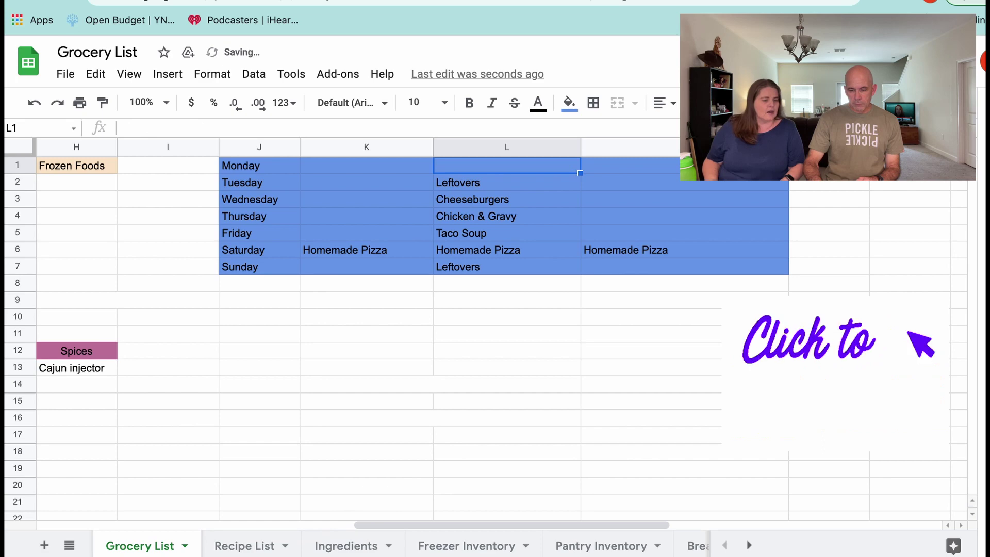
pyautogui.click(463, 184)
pyautogui.press('BackSpace')
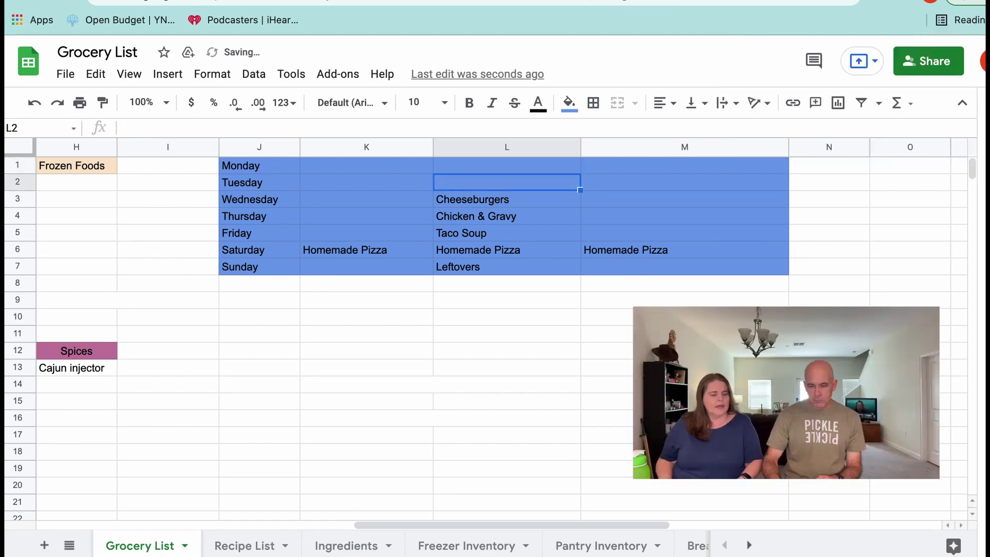
pyautogui.click(459, 196)
pyautogui.press('BackSpace')
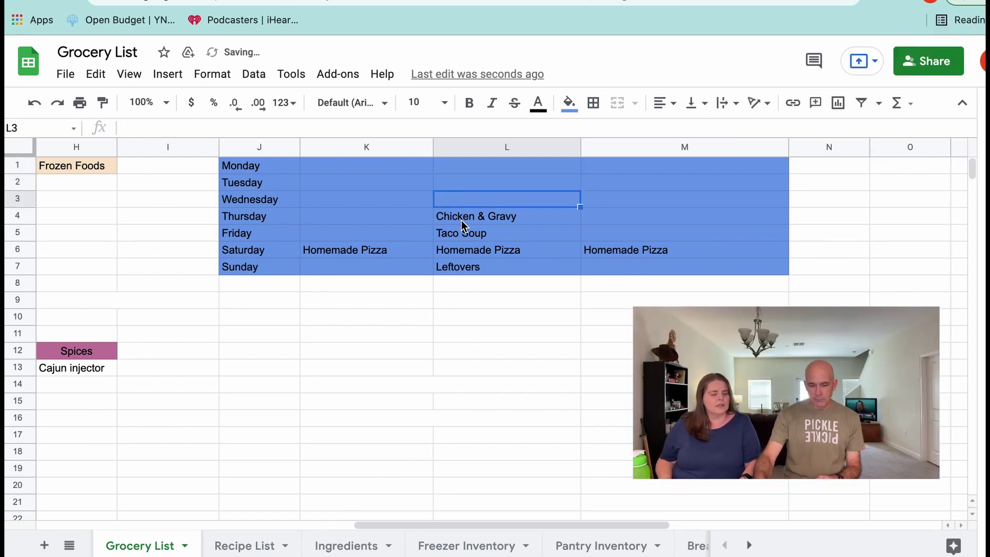
pyautogui.click(461, 236)
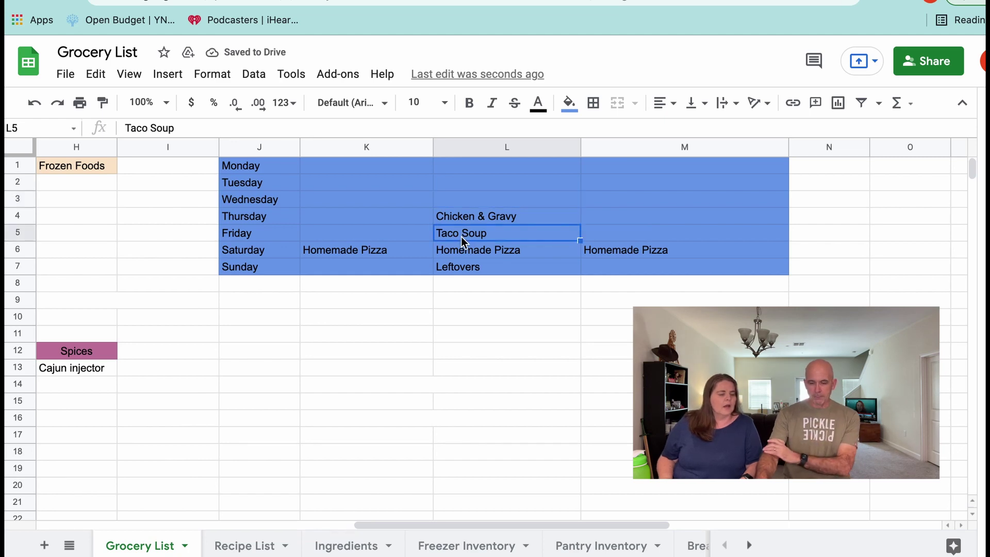
pyautogui.press('BackSpace')
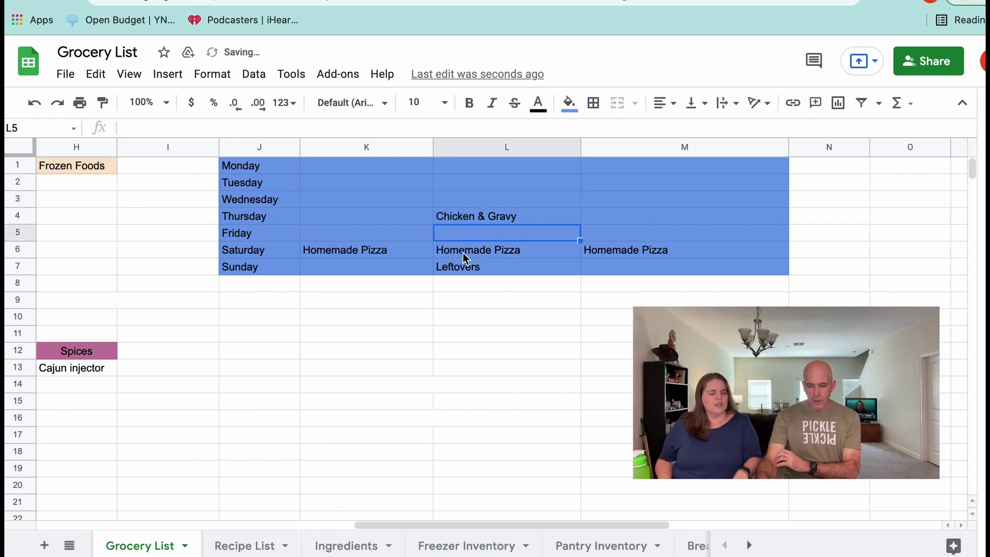
pyautogui.click(462, 268)
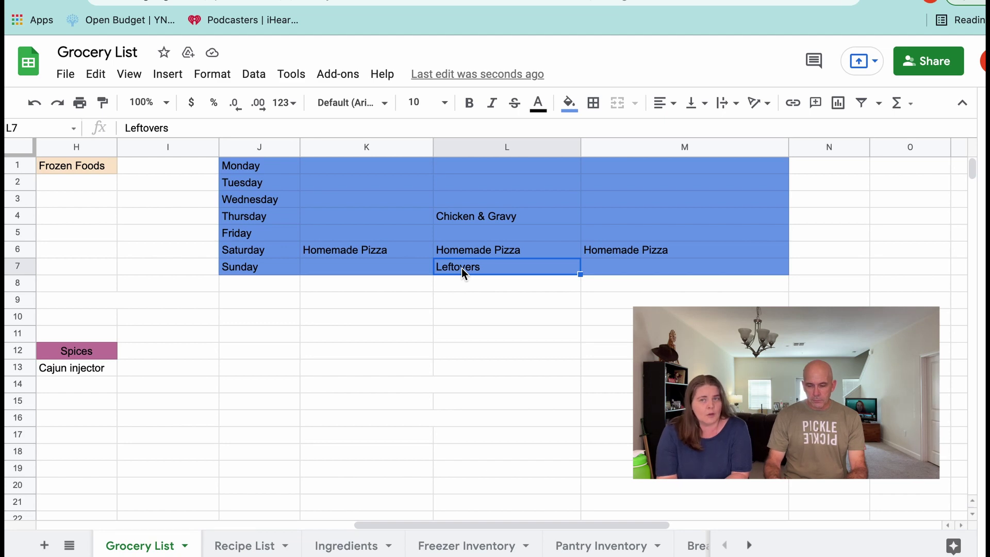
pyautogui.press('BackSpace')
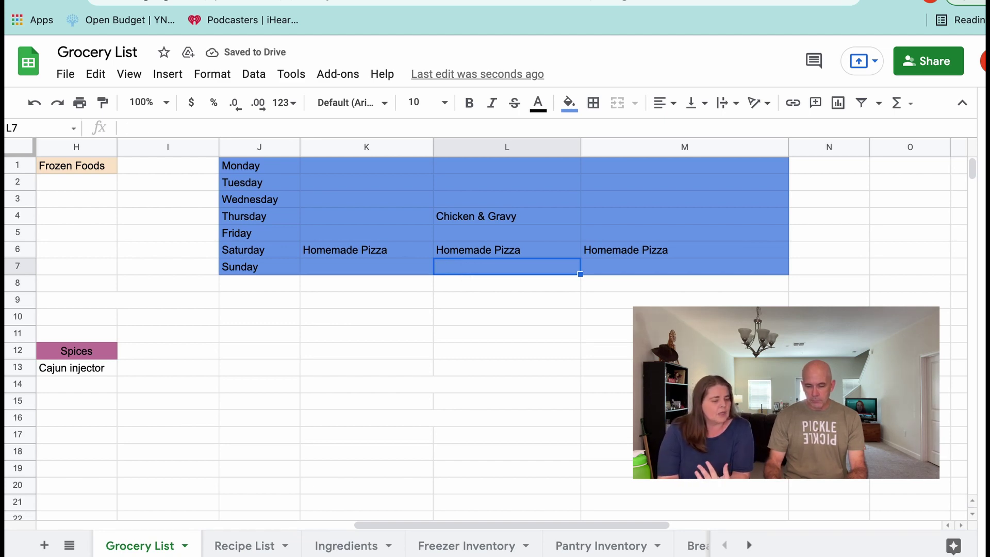
# Move Chicken & Gravy from Thursday in column L to Sunday in column K of the dinner plan.
pyautogui.click(460, 219)
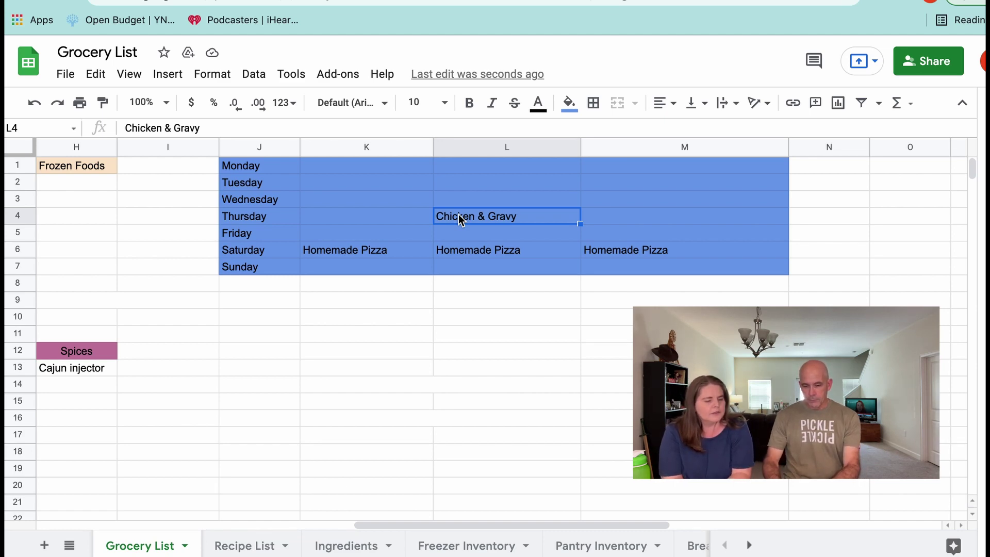
pyautogui.click(367, 268)
pyautogui.write('Chicken & Gravy')
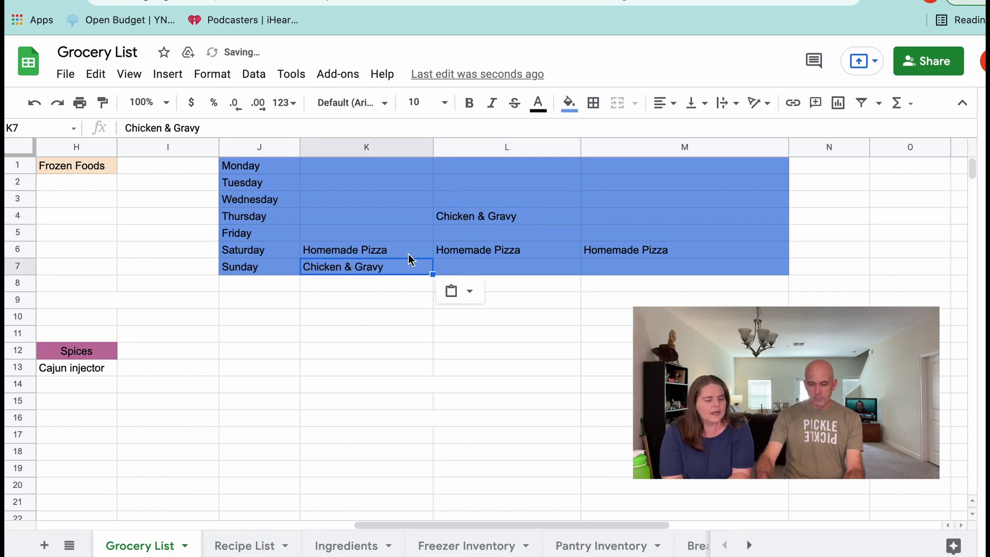
pyautogui.click(460, 218)
pyautogui.press('Delete')
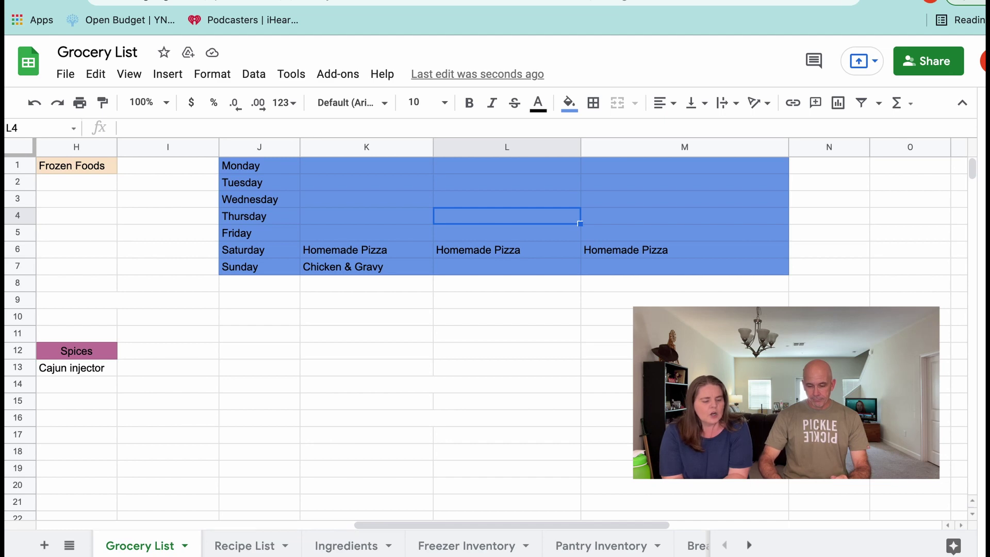
# Check the Freezer Inventory sheet for available meats, and return to Monday's cell in column L of the dinner plan.
pyautogui.click(453, 548)
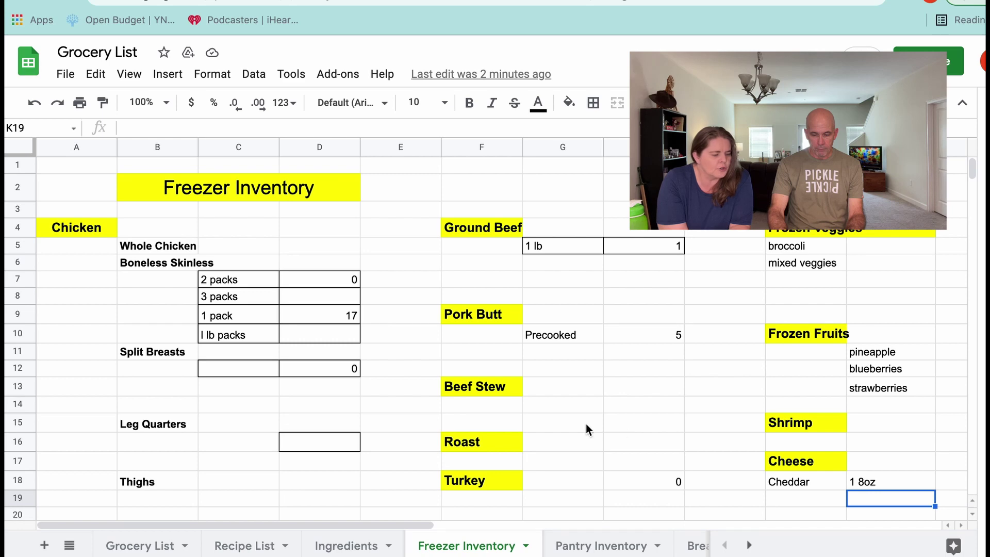
pyautogui.click(143, 549)
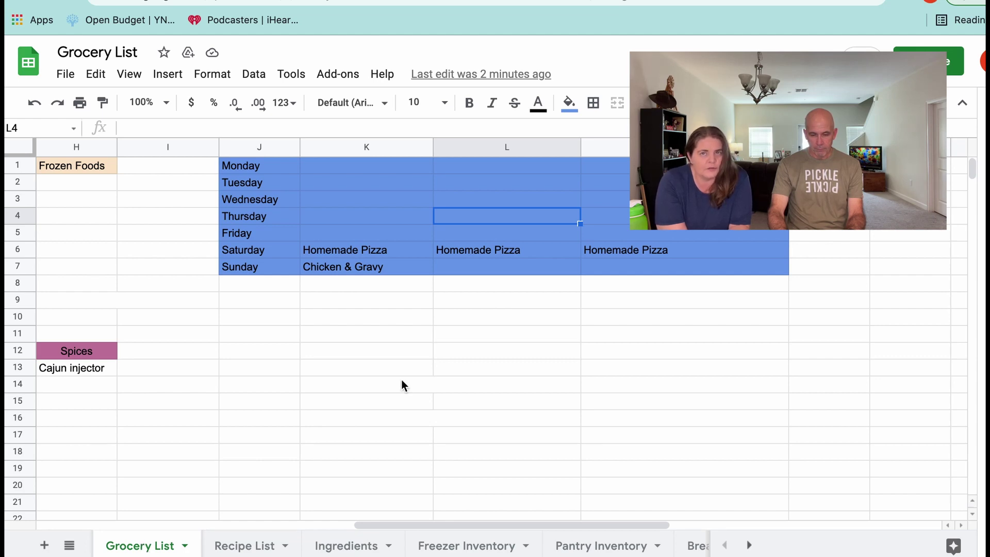
pyautogui.click(472, 172)
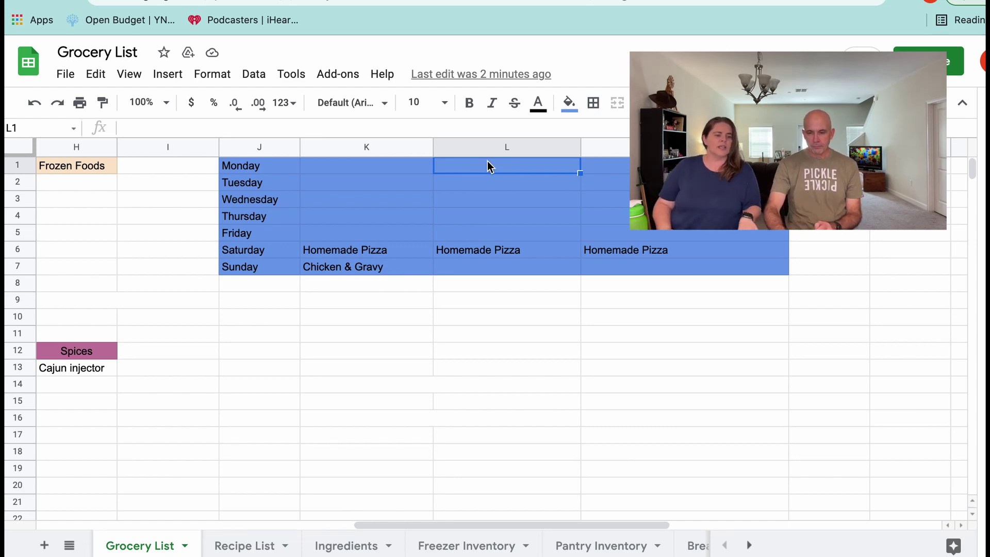
# Switch to the Pinterest profile and look through its saved boards for healthy recipe ideas.
pyautogui.hotkey('ctrl', 'Tab')
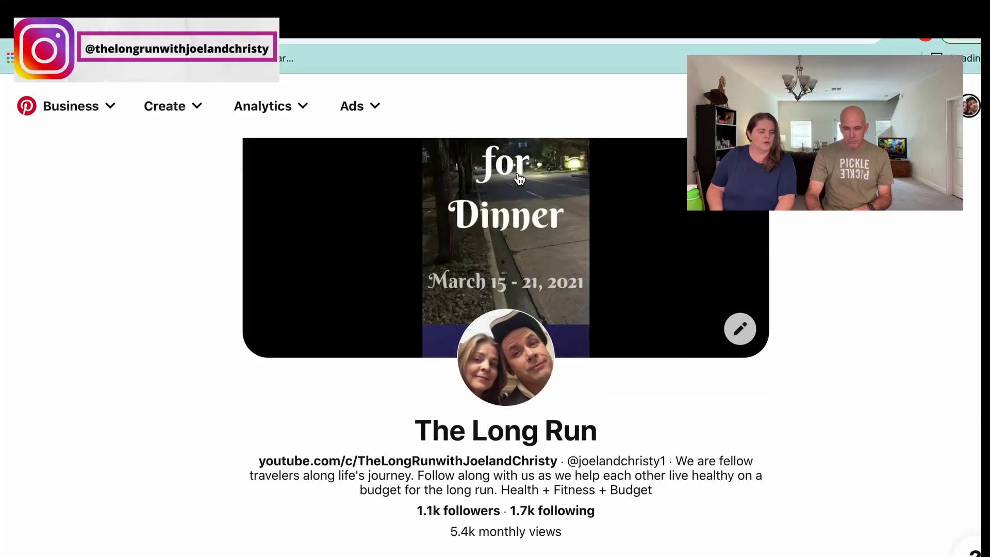
pyautogui.scroll(-3, 590, 305)
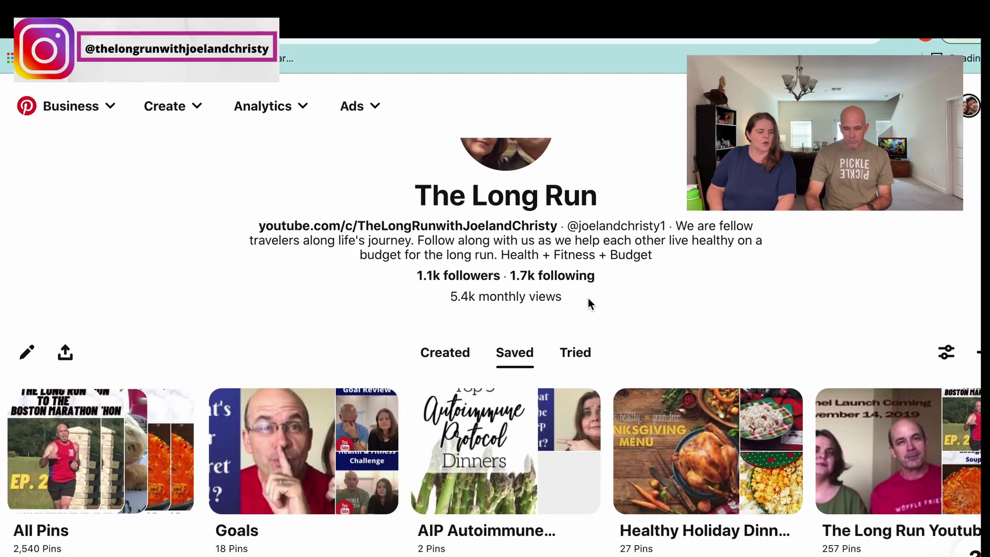
pyautogui.scroll(-3, 590, 304)
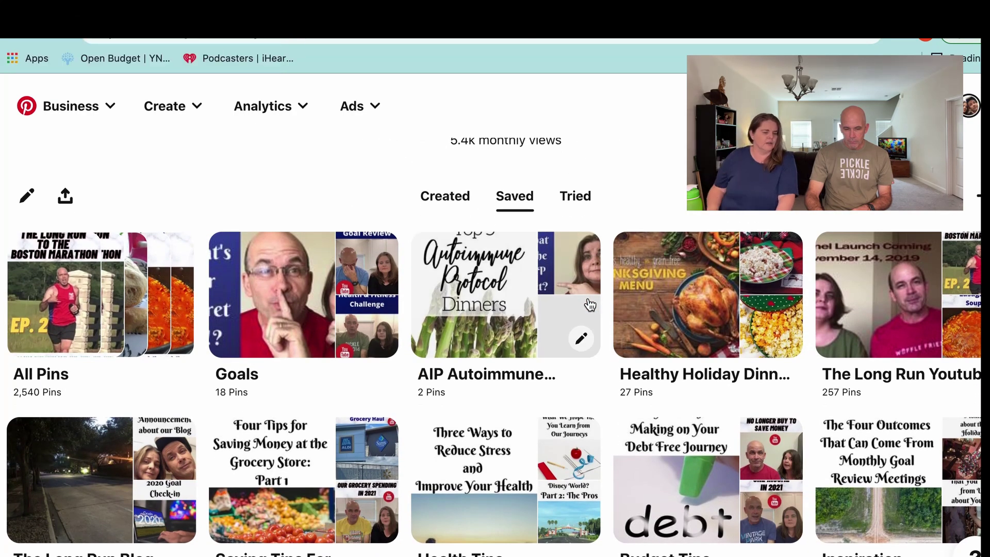
pyautogui.scroll(-3, 589, 305)
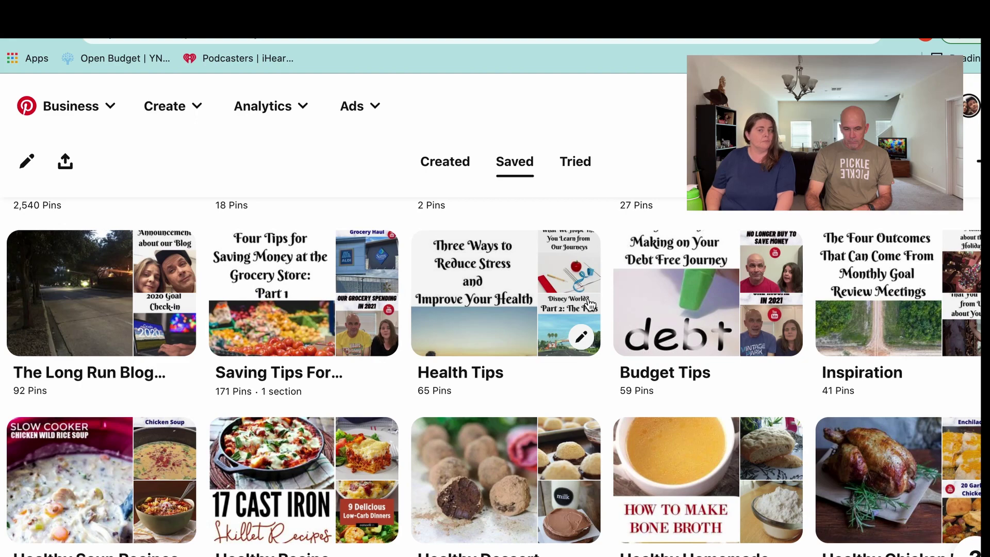
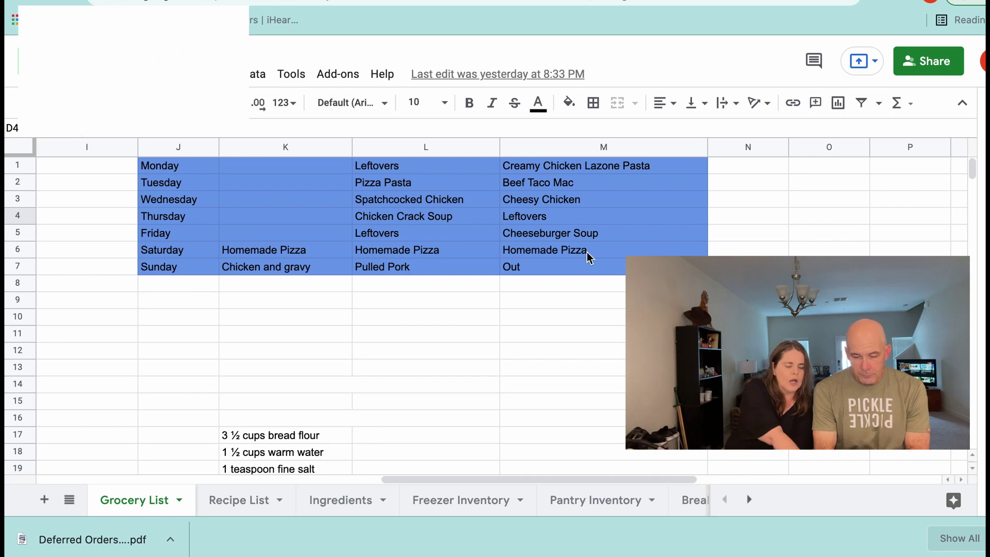
# Review the filled-in dinner plan on the Grocery List sheet and the bread flour dough ingredients below it.
pyautogui.scroll(-1, 467, 360)
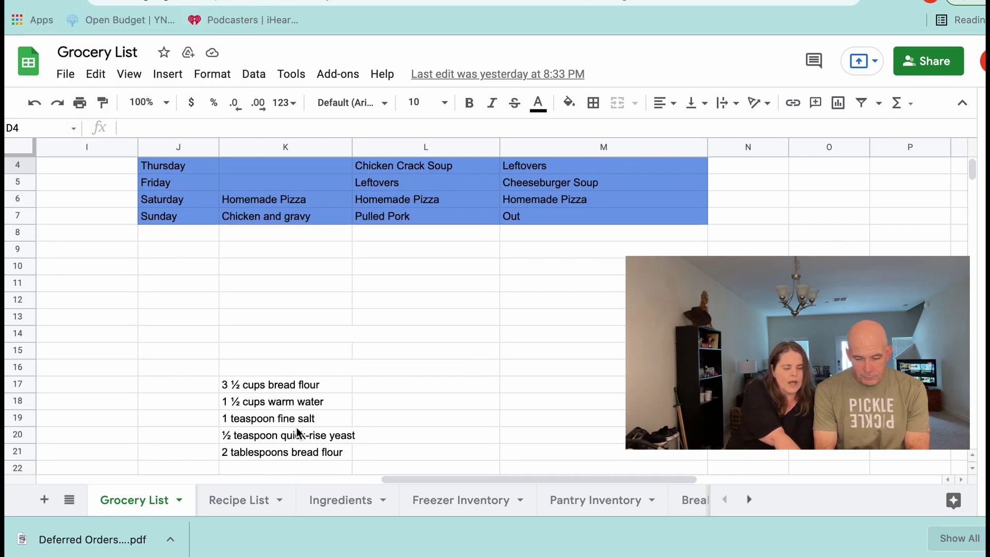
pyautogui.scroll(1, 403, 378)
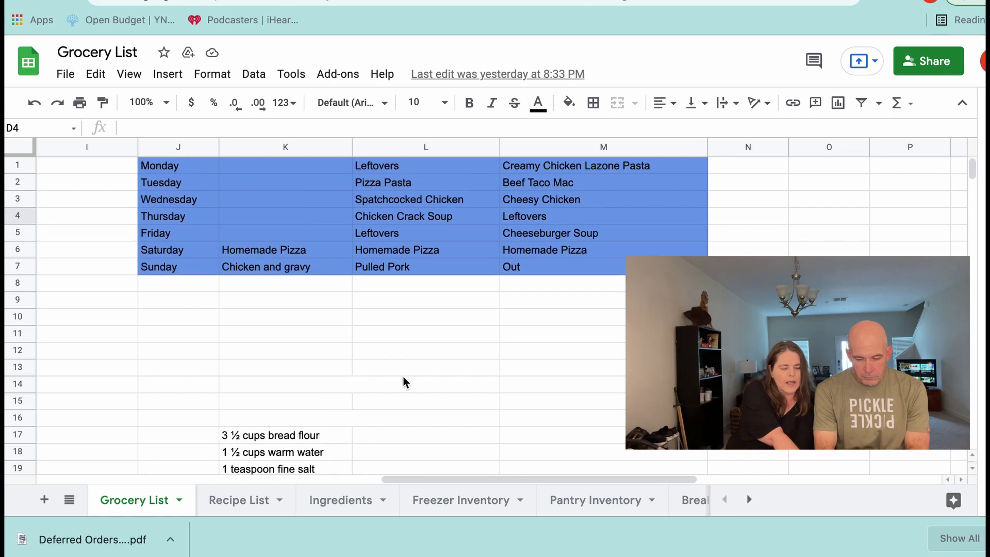
pyautogui.scroll(-2, 404, 378)
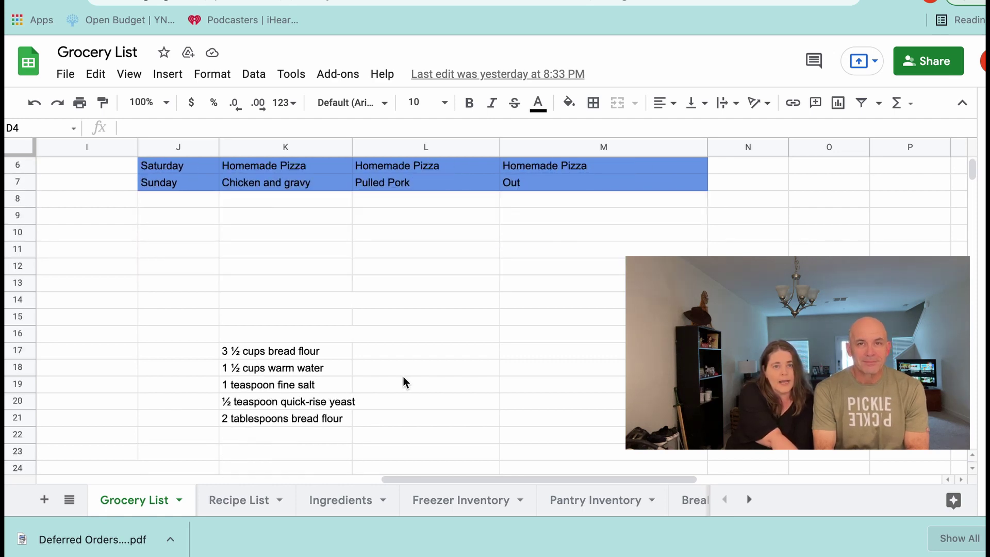
pyautogui.scroll(2, 403, 378)
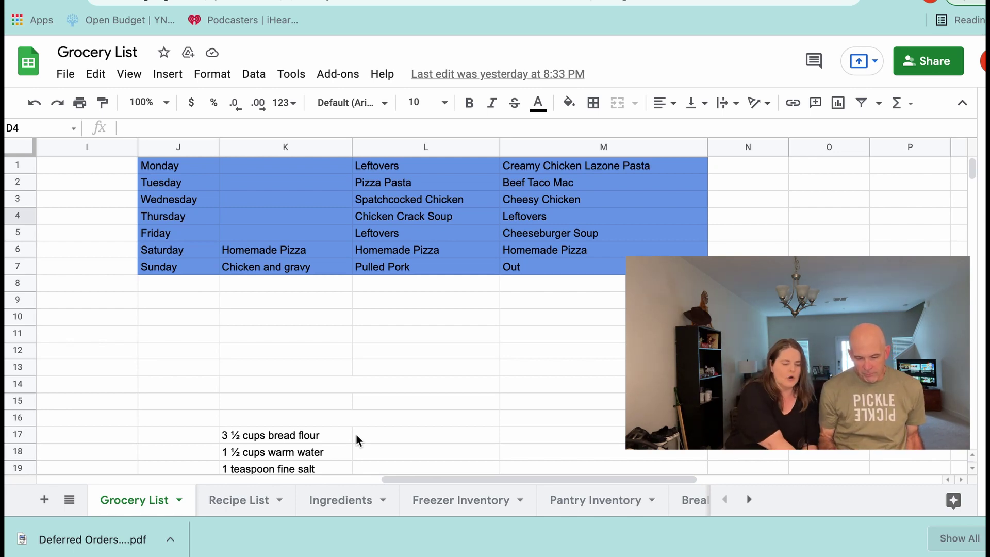
# Look through the first week's items on the Ingredients sheet down to the Chicken Crack Soup entry.
pyautogui.click(336, 498)
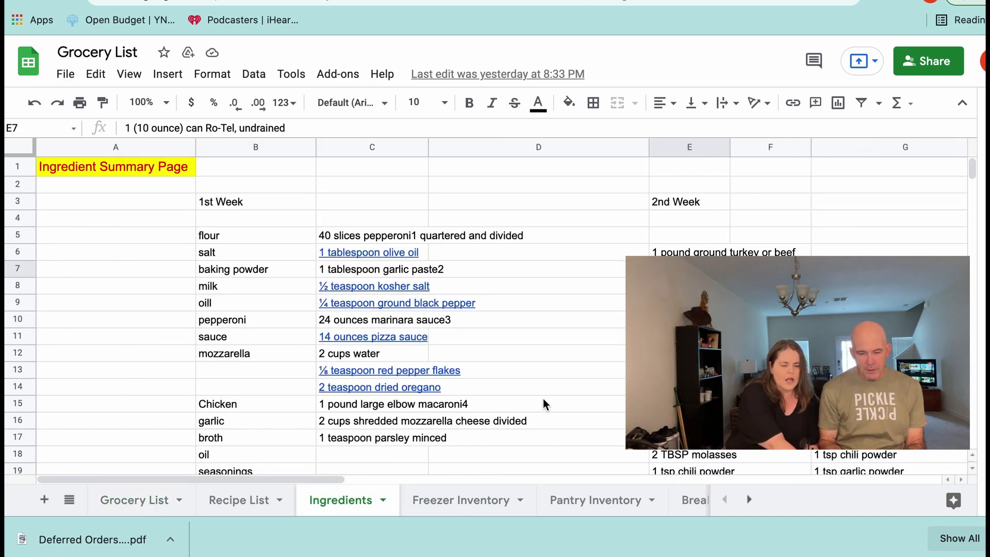
pyautogui.scroll(-5, 546, 399)
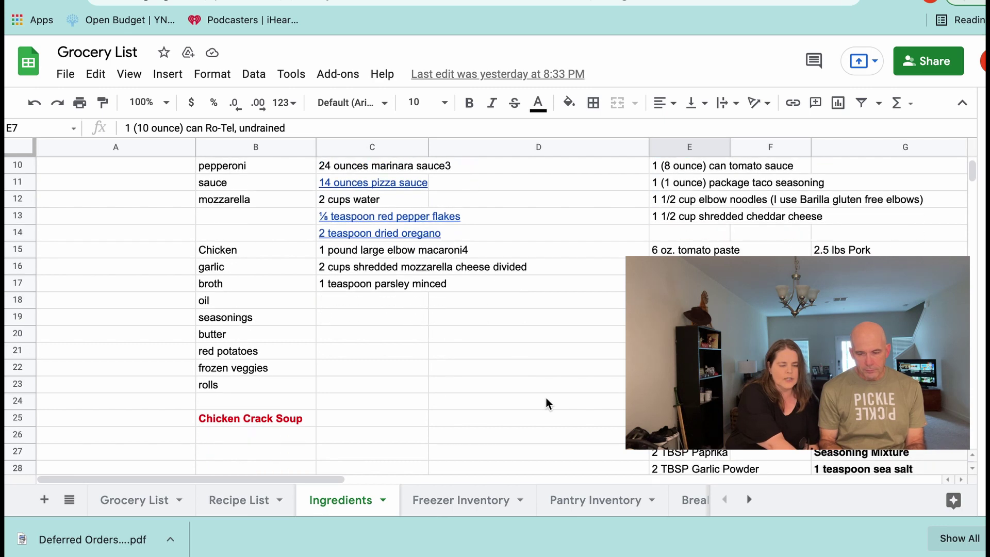
pyautogui.scroll(-2, 546, 402)
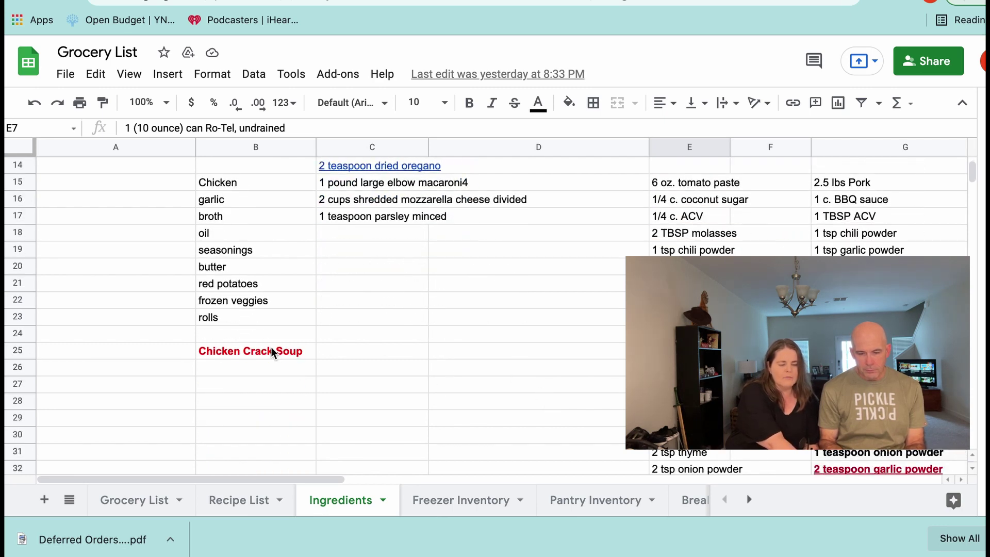
pyautogui.click(273, 351)
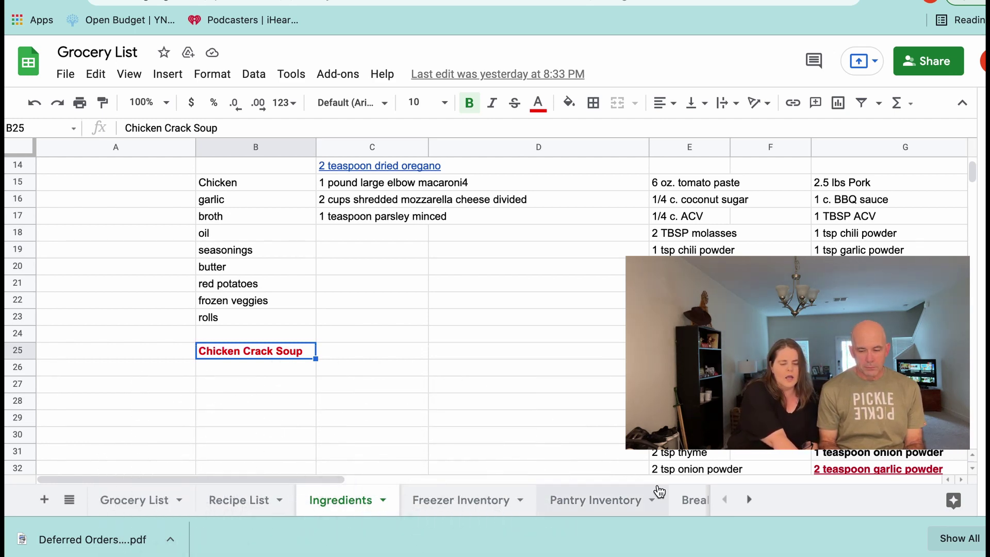
# Find the Creamy Chicken Crack Soup recipe on the Soup Recipes sheet and examine its ingredients.
pyautogui.click(748, 499)
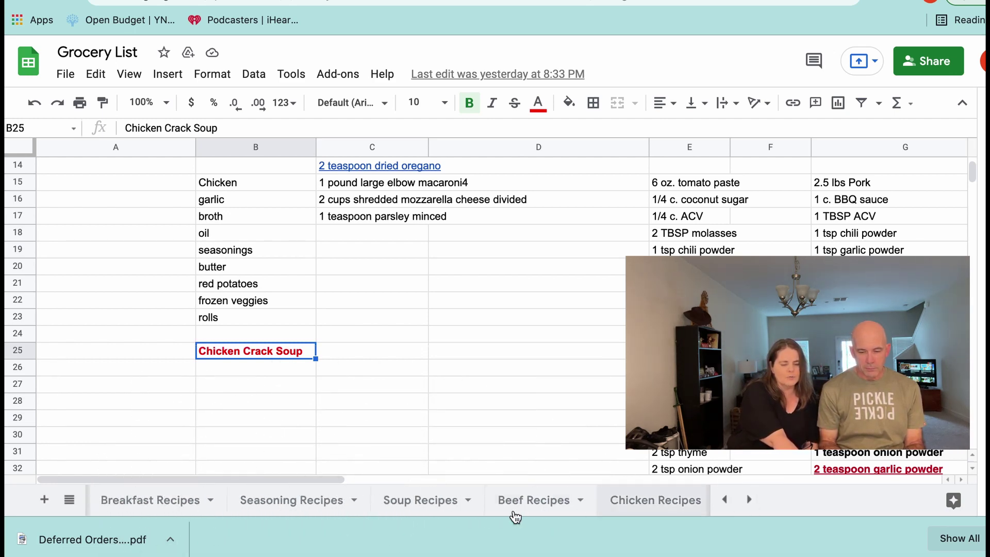
pyautogui.click(430, 506)
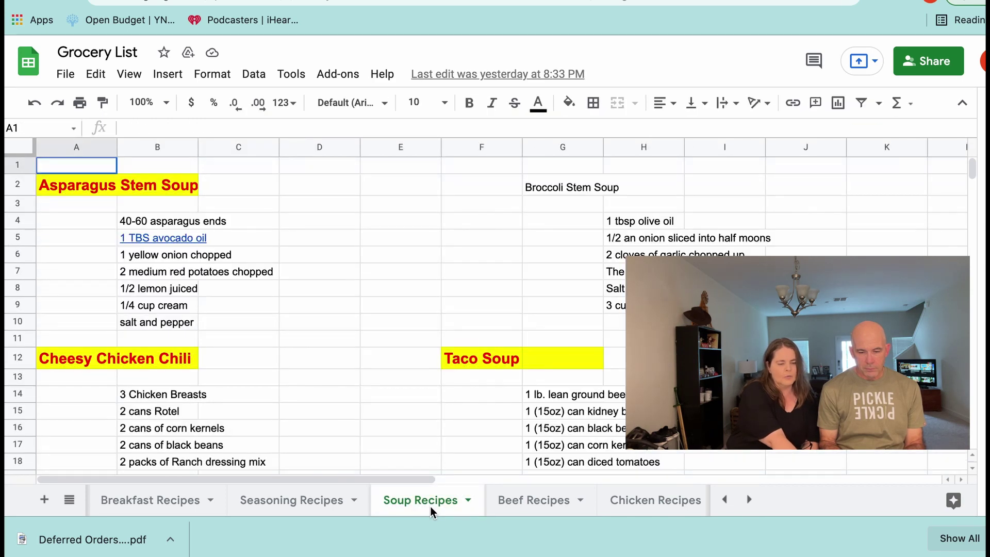
pyautogui.scroll(-7, 286, 395)
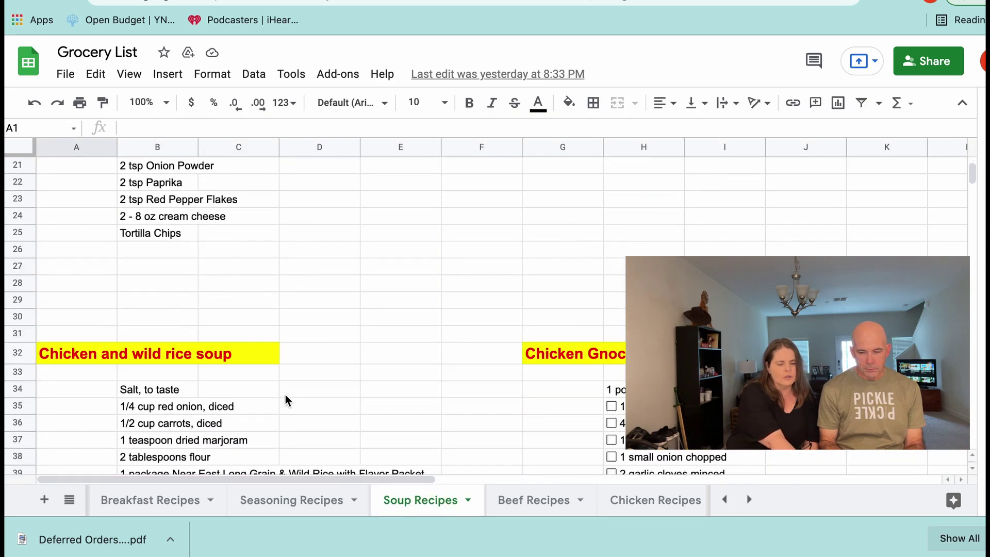
pyautogui.scroll(-12, 285, 394)
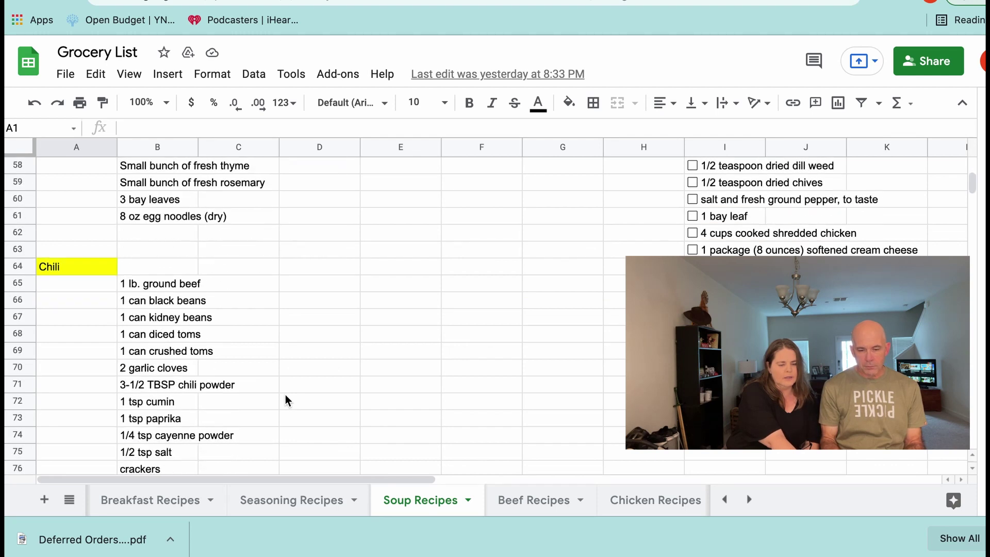
pyautogui.scroll(-6, 286, 394)
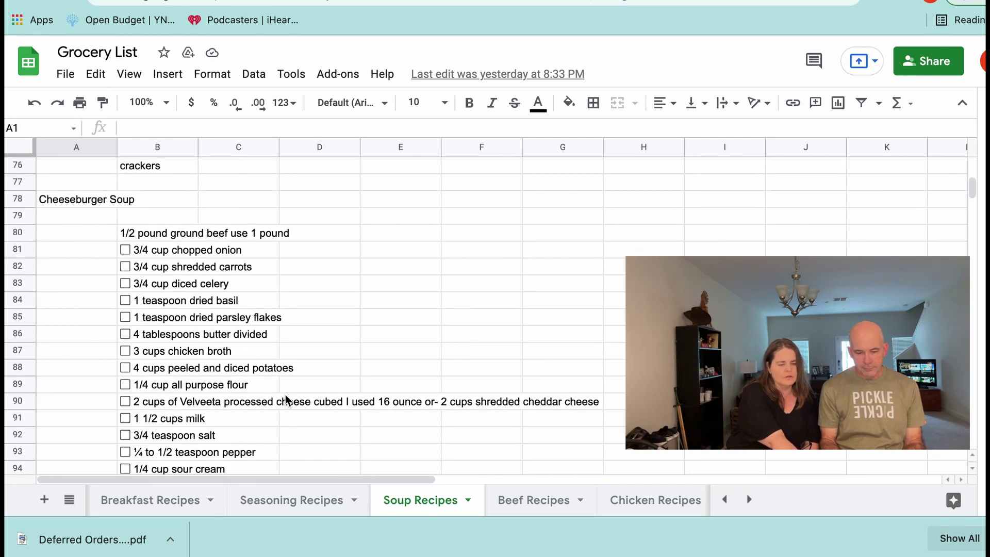
pyautogui.scroll(-2, 285, 394)
pyautogui.scroll(8, 285, 395)
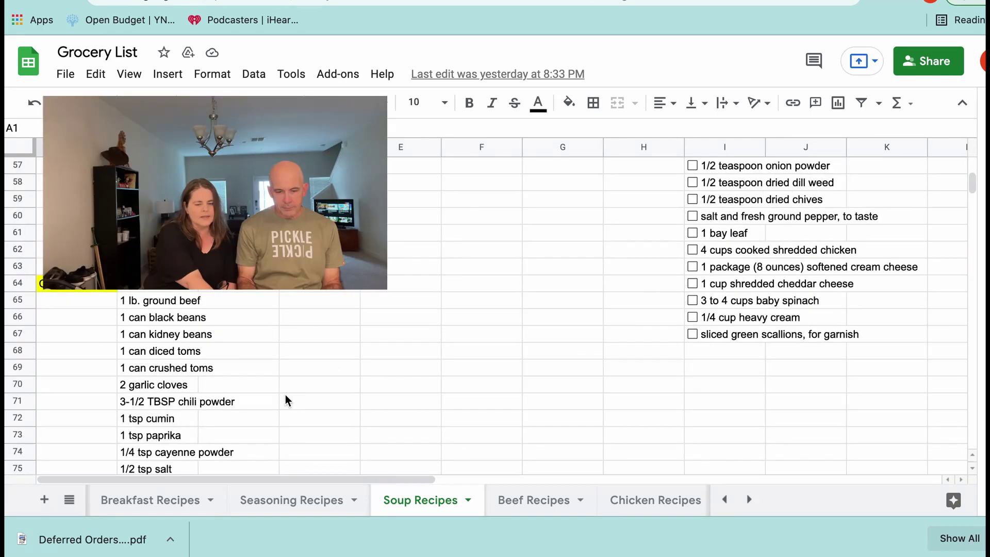
pyautogui.scroll(4, 285, 394)
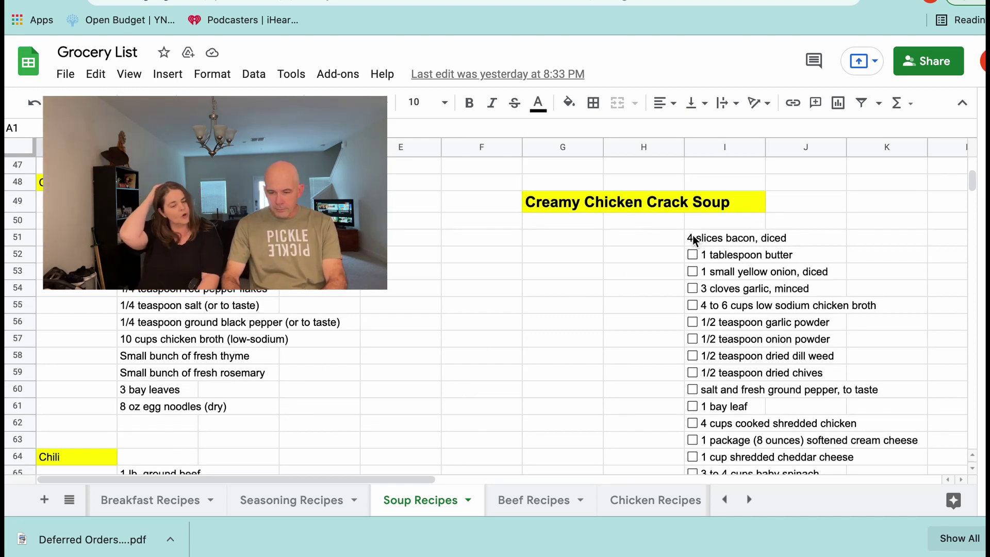
# Copy the Creamy Chicken Crack Soup ingredient list from Soup Recipes to the Ingredients sheet, starting in C25 beside the Chicken Crack Soup entry.
pyautogui.moveTo(692, 235); pyautogui.dragTo(736, 384)
pyautogui.hotkey('ctrl', 'c')
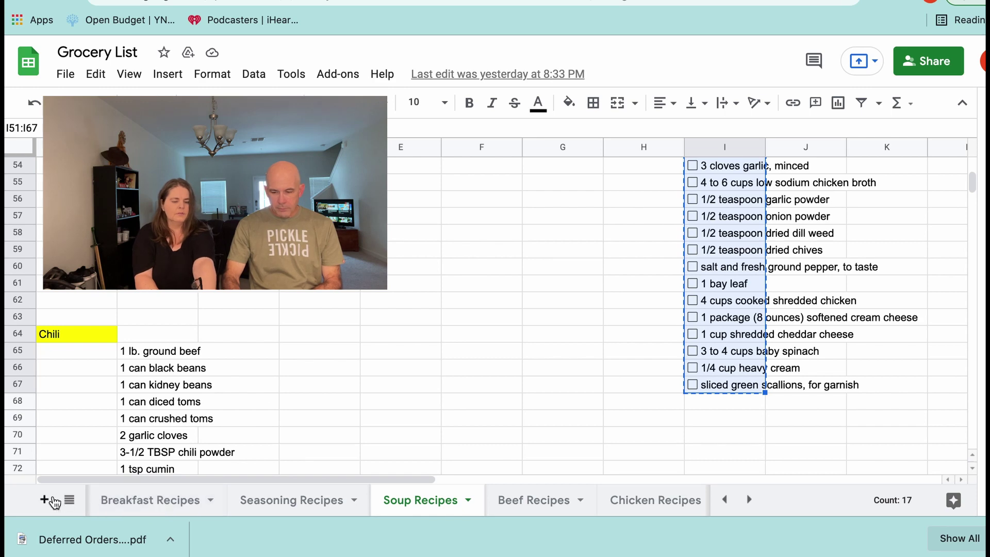
pyautogui.click(725, 500)
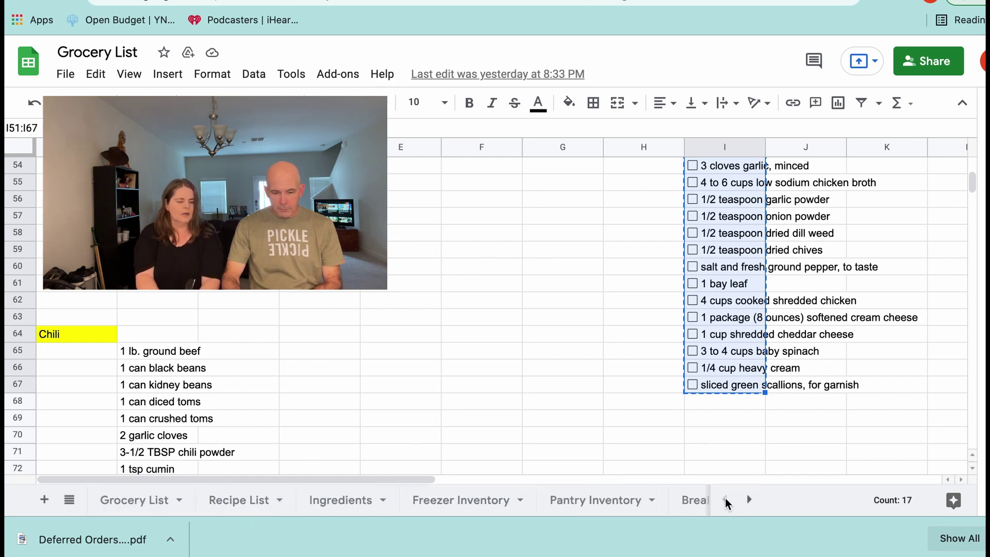
pyautogui.click(356, 500)
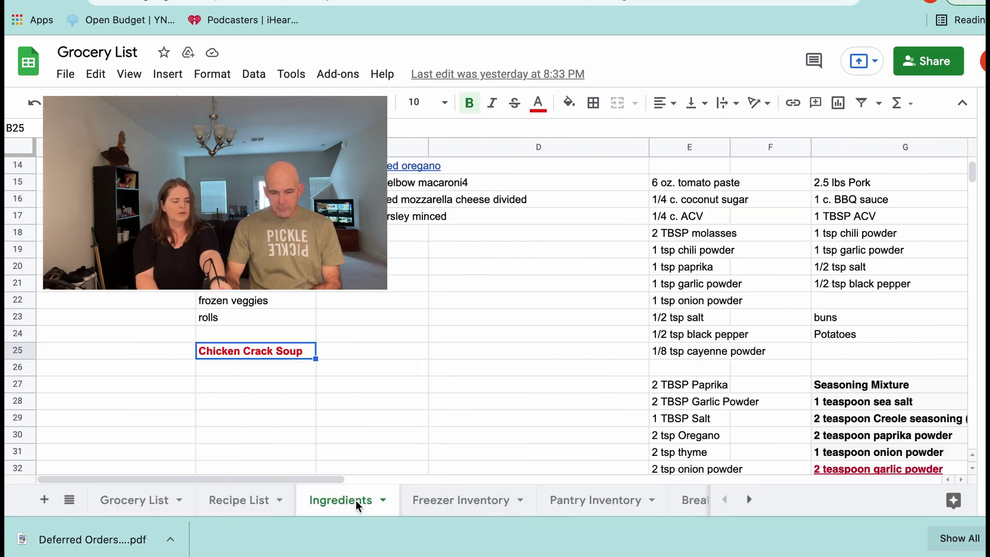
pyautogui.click(360, 350)
pyautogui.press('super+v')
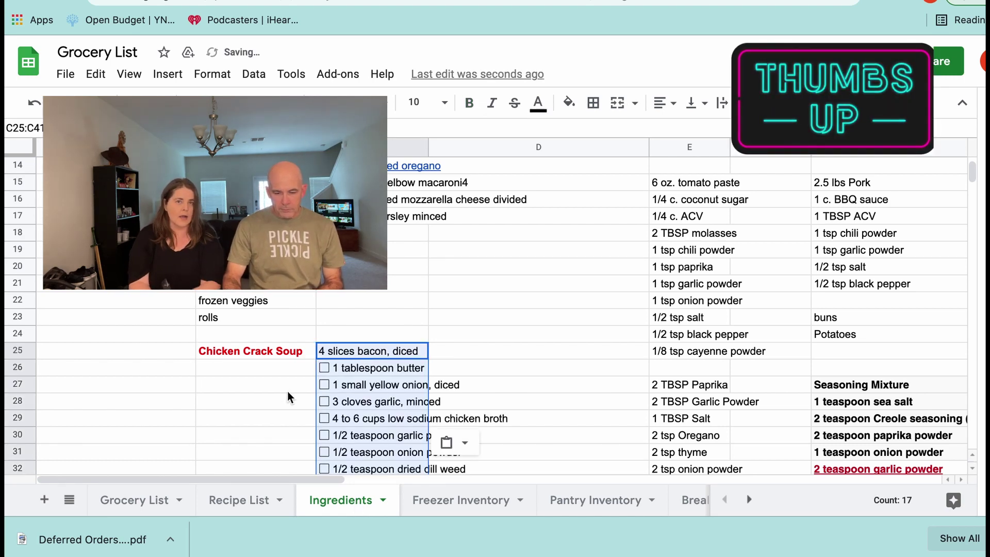
pyautogui.scroll(-5, 286, 391)
pyautogui.scroll(-3, 286, 391)
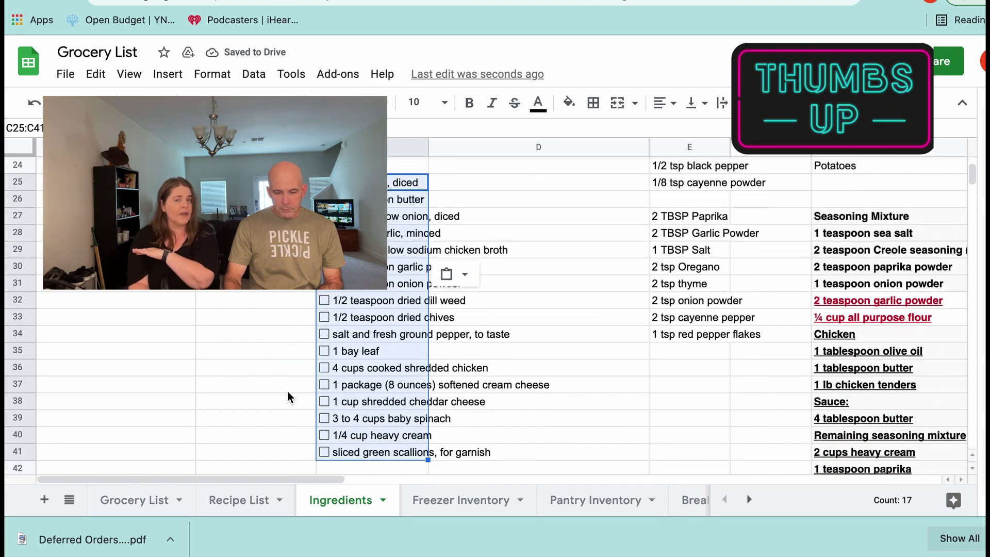
pyautogui.click(287, 390)
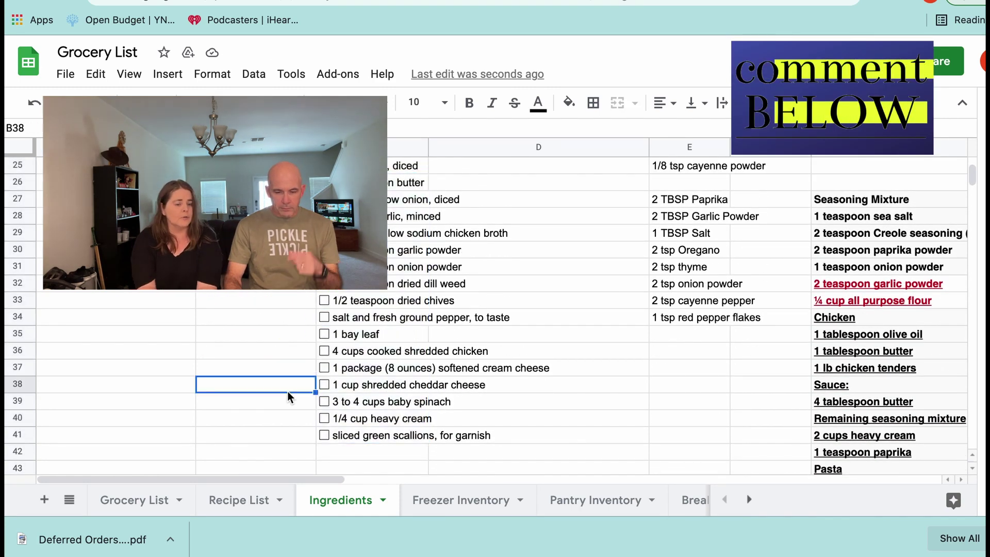
# Clear the ground turkey or beef and the cup of broth from the second week's ingredients.
pyautogui.scroll(2, 286, 391)
pyautogui.scroll(3, 286, 390)
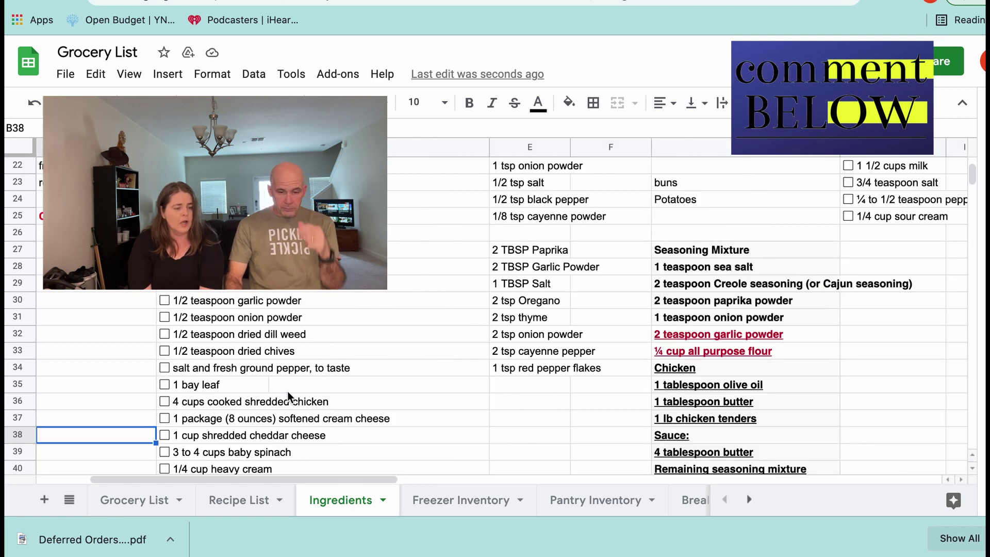
pyautogui.scroll(2, 286, 391)
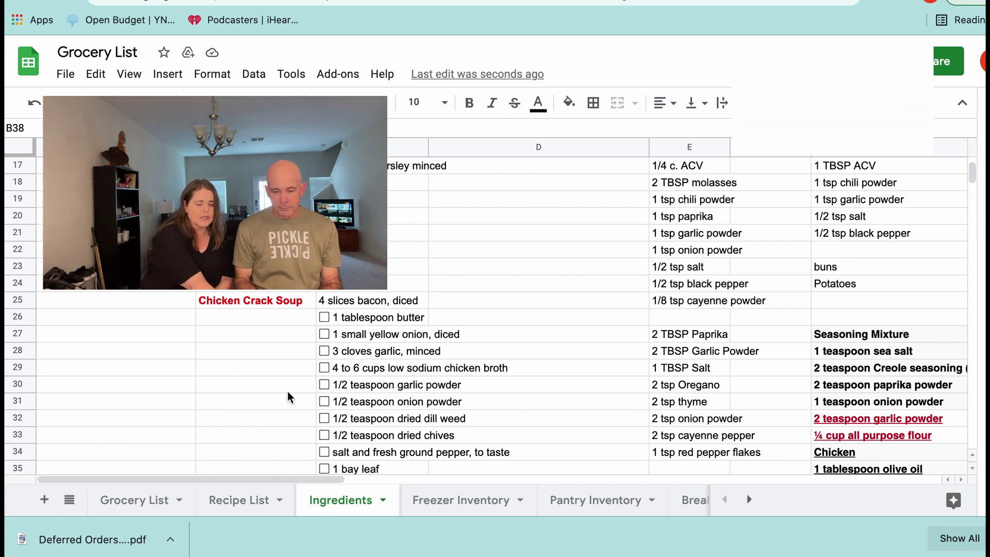
pyautogui.scroll(10, 534, 291)
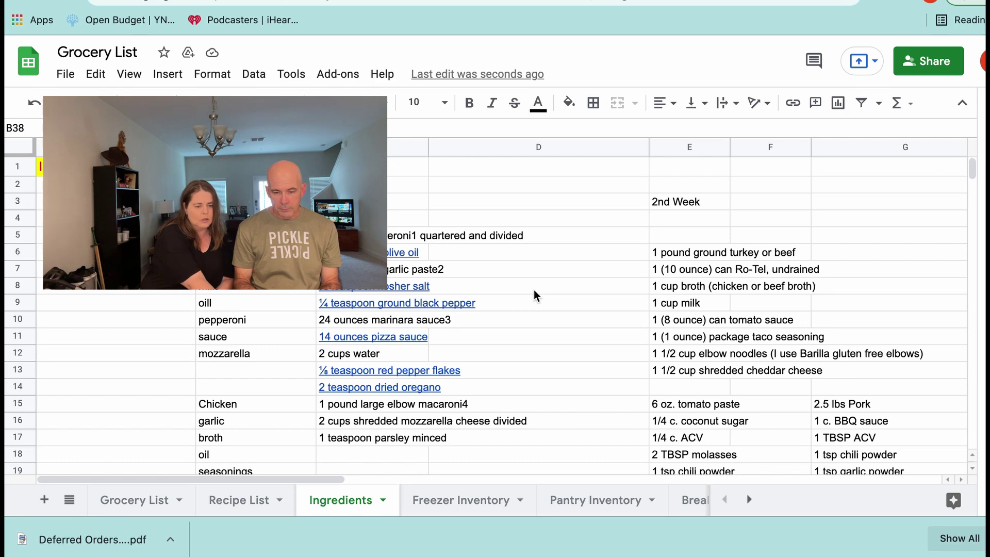
pyautogui.scroll(-1, 533, 290)
pyautogui.scroll(1, 533, 290)
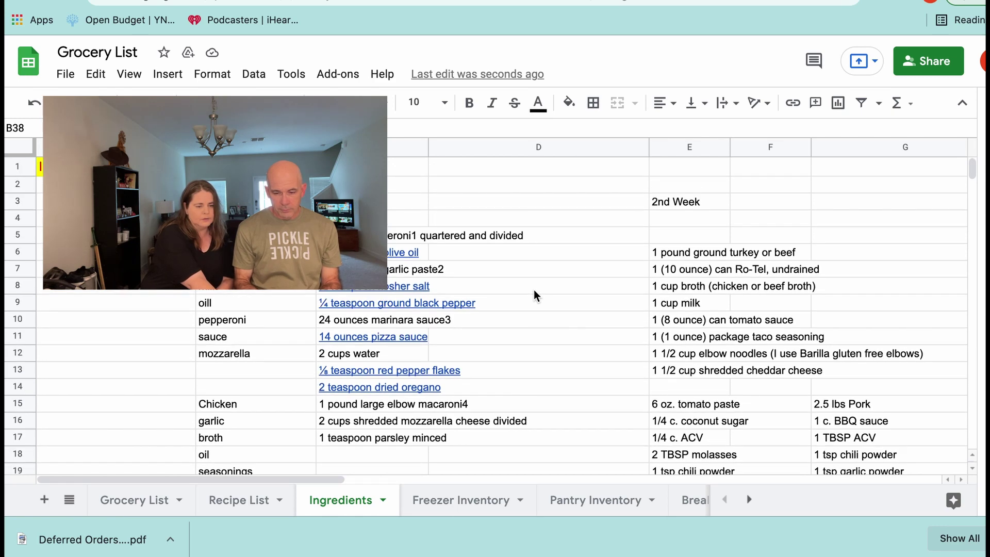
pyautogui.click(695, 254)
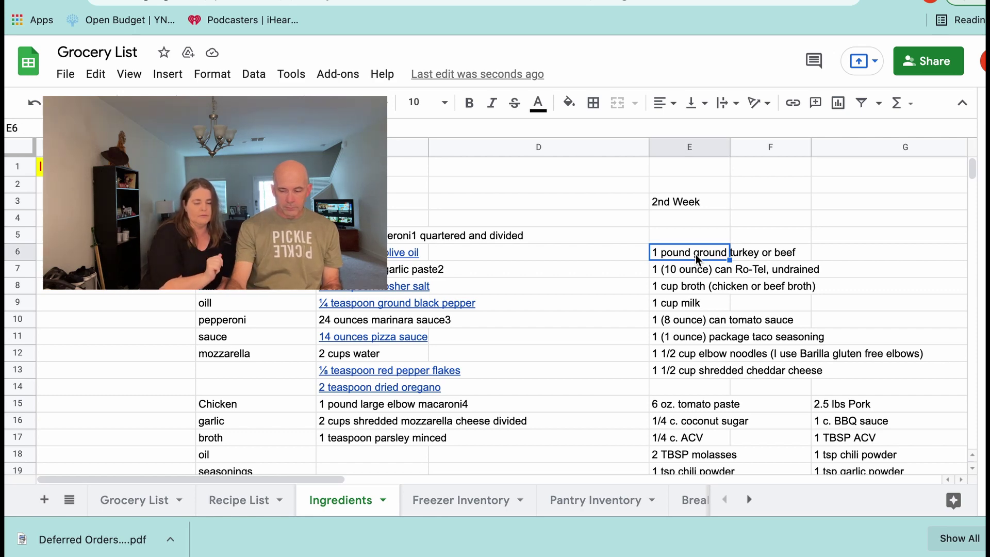
pyautogui.press('Delete')
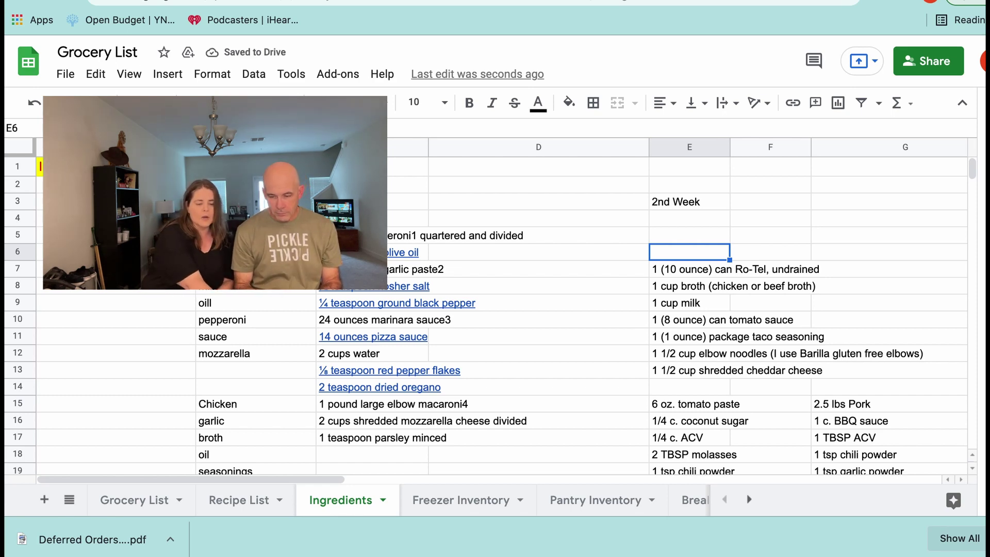
pyautogui.click(709, 289)
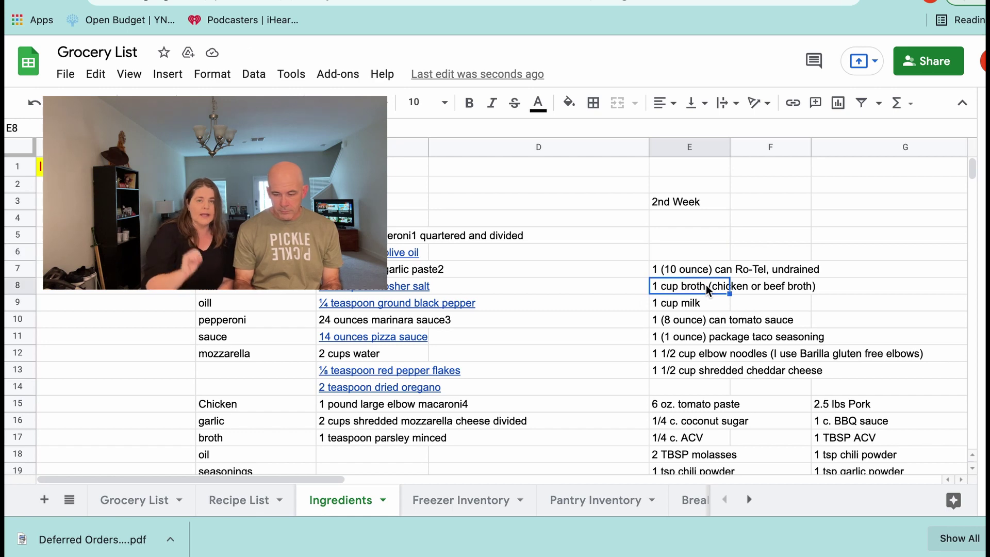
pyautogui.press('Delete')
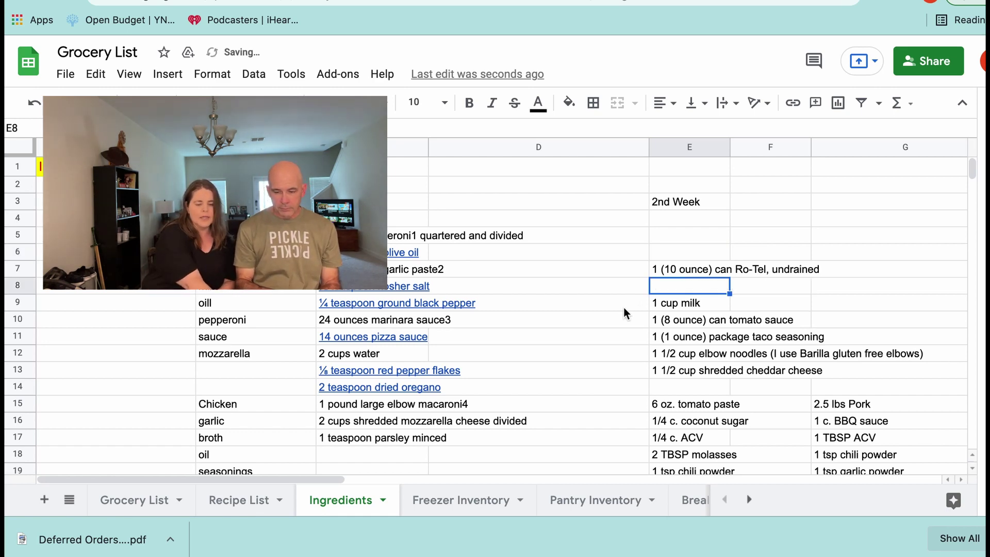
# Clear the cup of milk and the 1 TBSP ACV from the second week's ingredients.
pyautogui.scroll(-2, 610, 329)
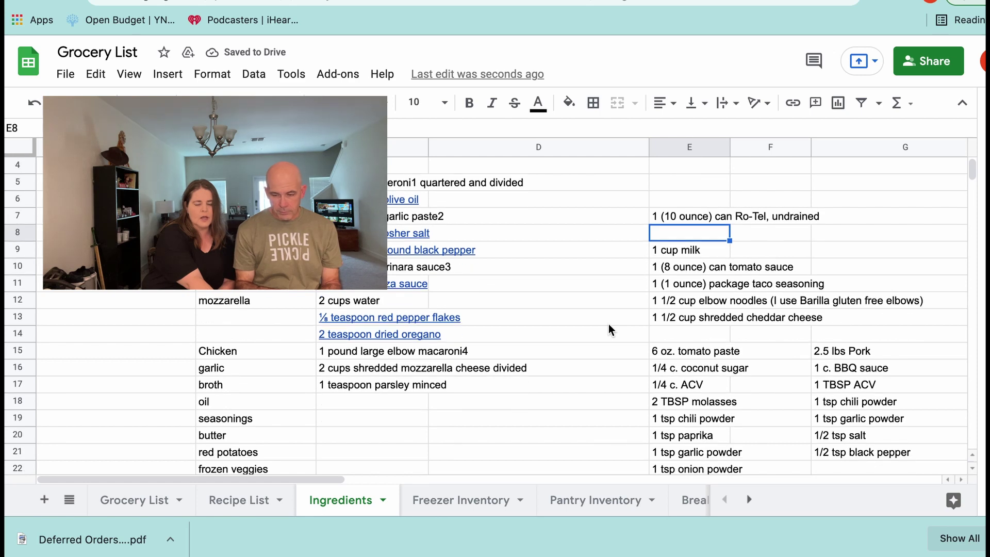
pyautogui.click(680, 255)
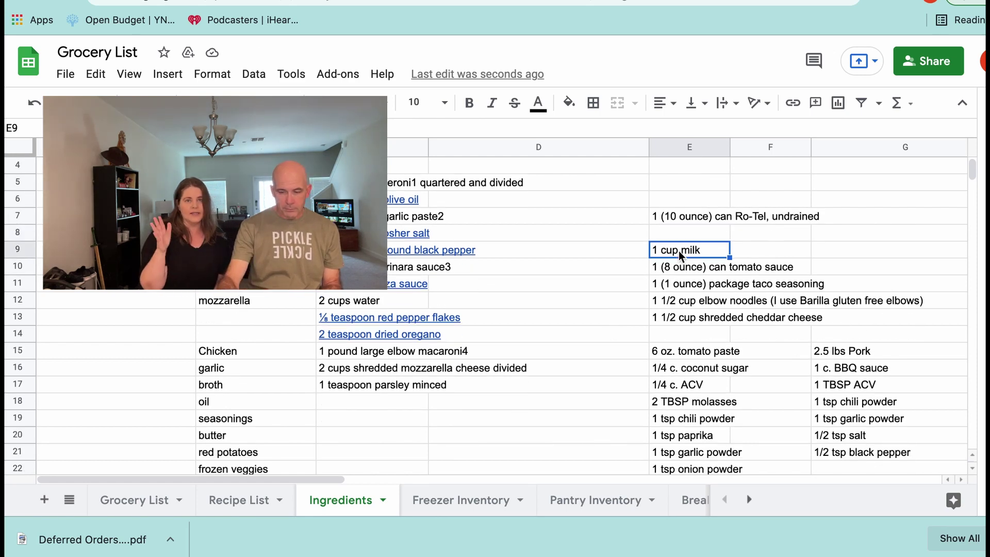
pyautogui.press('Delete')
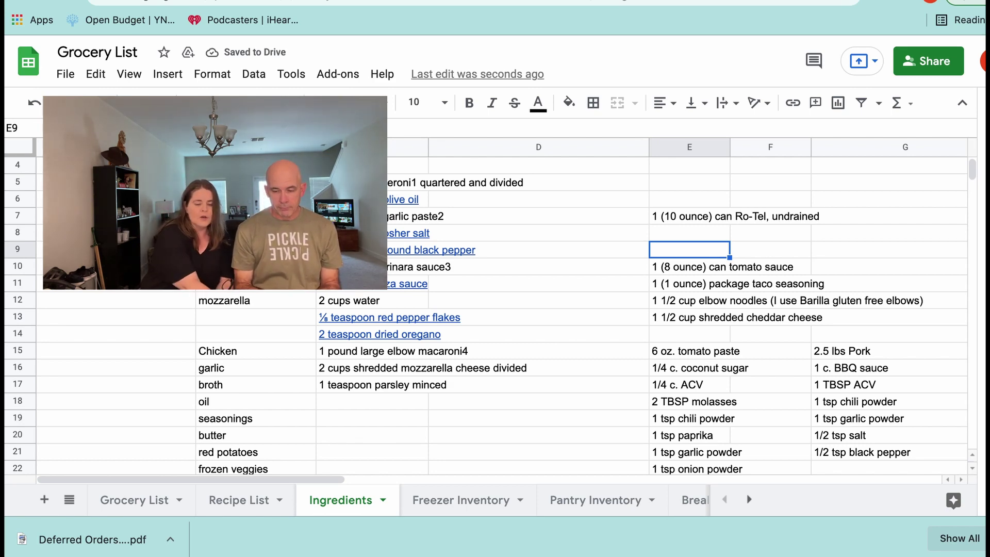
pyautogui.click(849, 389)
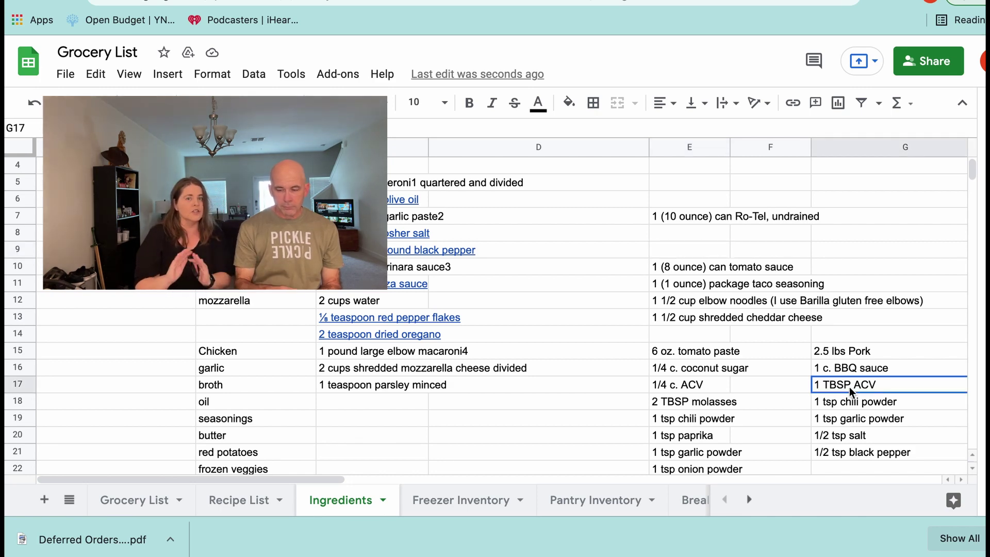
pyautogui.press('BackSpace')
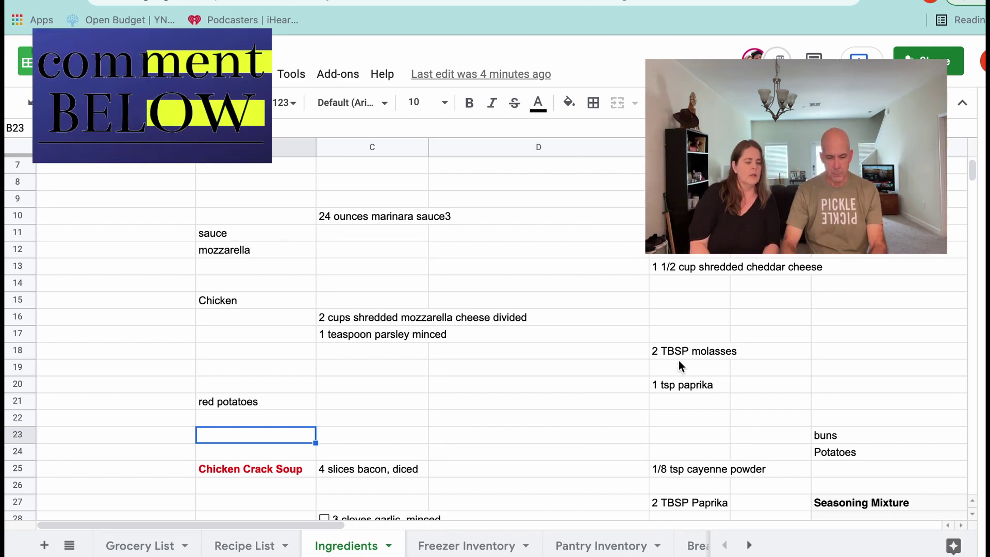
# Copy mozzarella from the first week's ingredients to cell B2 under Dairy on the Grocery List sheet.
pyautogui.scroll(2, 580, 318)
pyautogui.scroll(1, 580, 325)
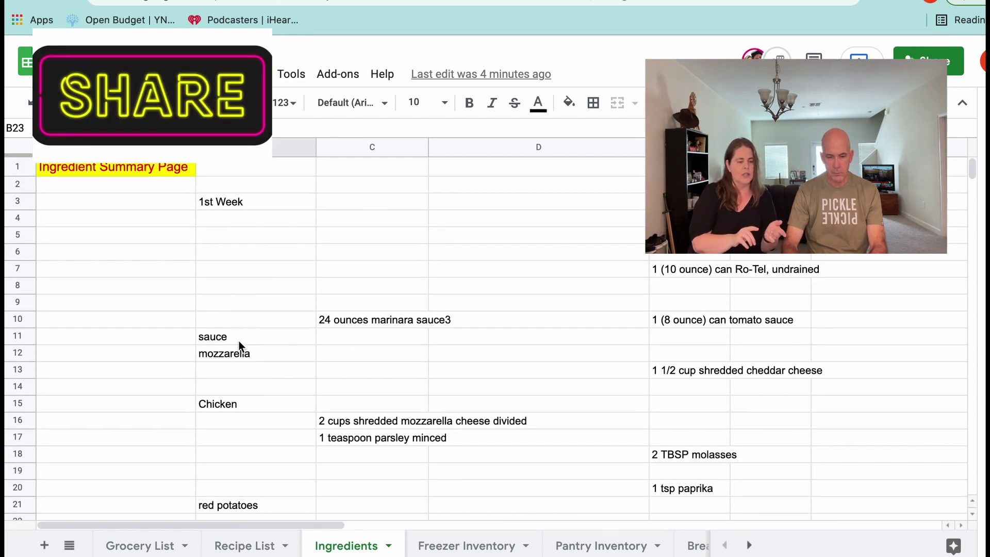
pyautogui.click(219, 353)
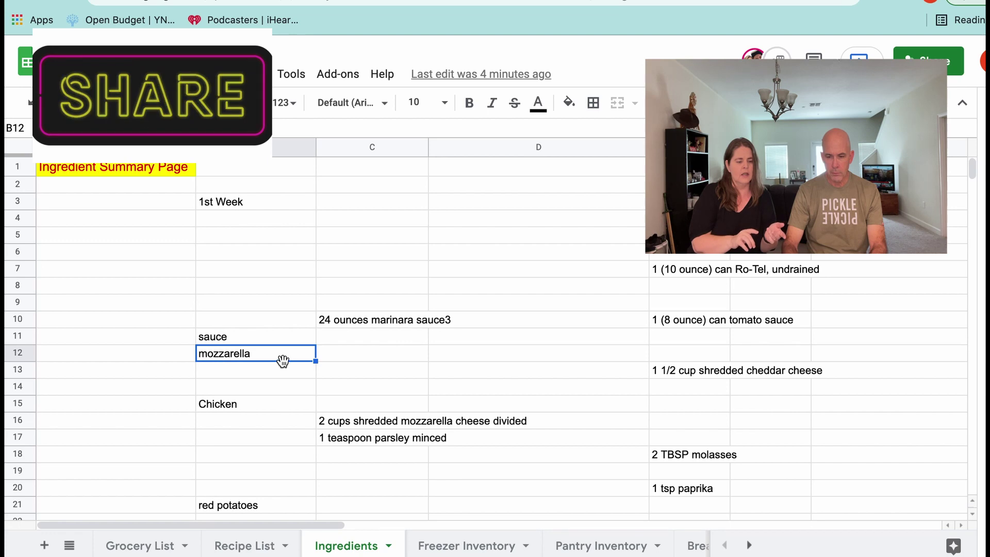
pyautogui.hotkey('ctrl', 'c')
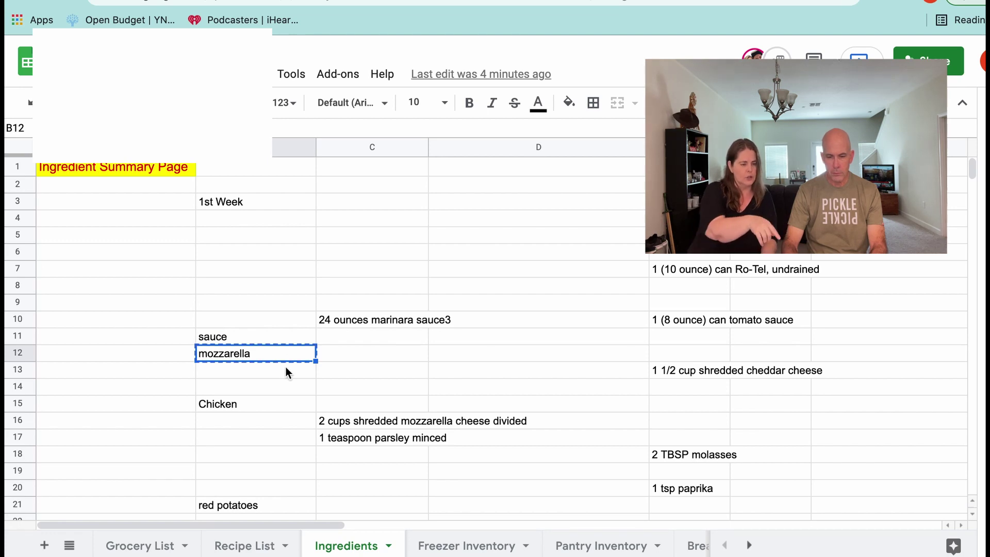
pyautogui.click(144, 545)
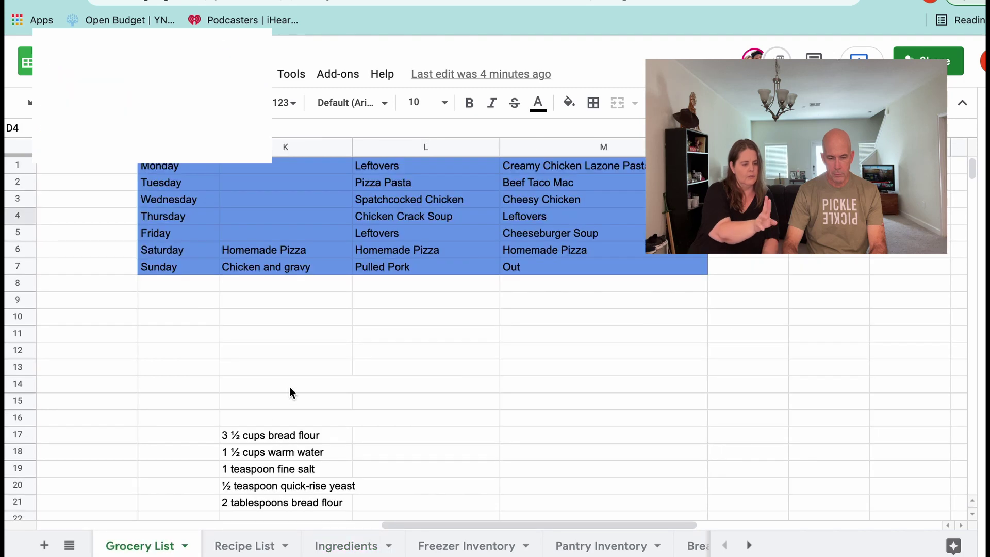
pyautogui.hscroll(-15, 290, 393)
pyautogui.hscroll(-5, 290, 391)
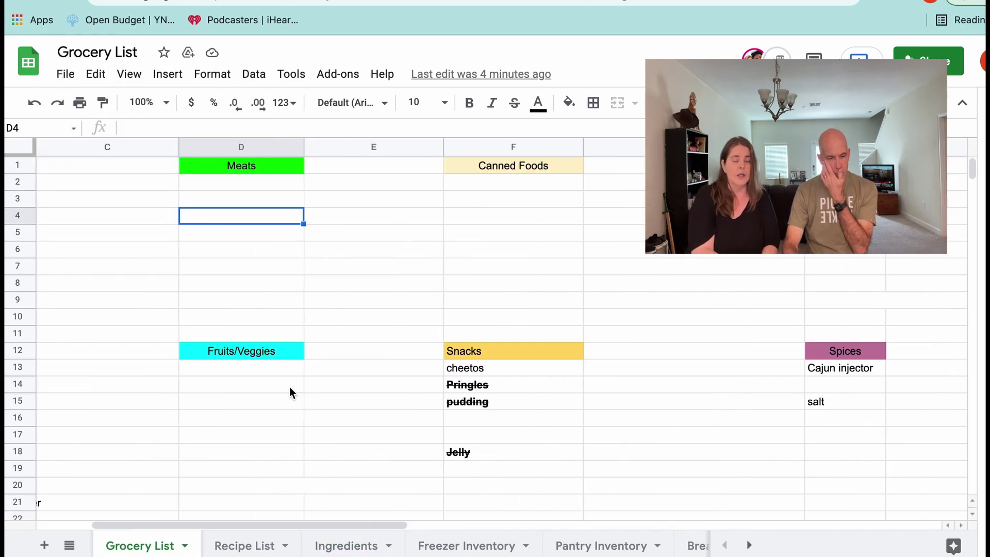
pyautogui.hscroll(4, 289, 391)
pyautogui.hscroll(3, 289, 386)
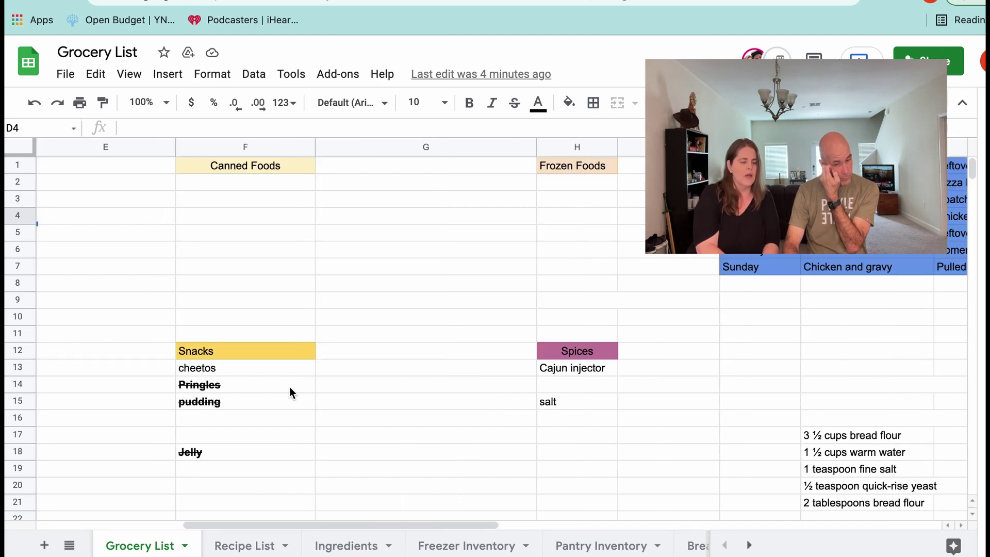
pyautogui.hscroll(-3, 289, 387)
pyautogui.scroll(-2, 289, 386)
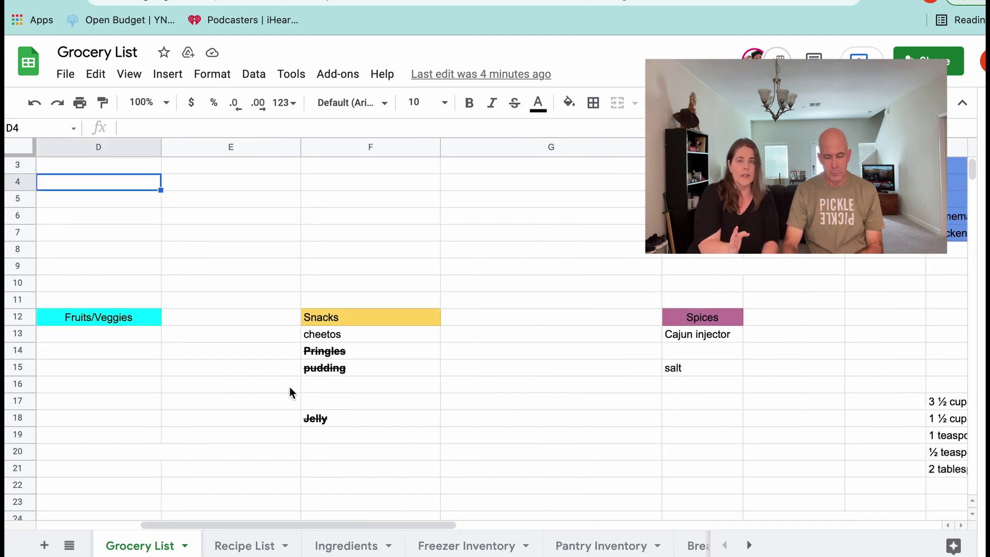
pyautogui.hscroll(-3, 289, 386)
pyautogui.scroll(2, 230, 383)
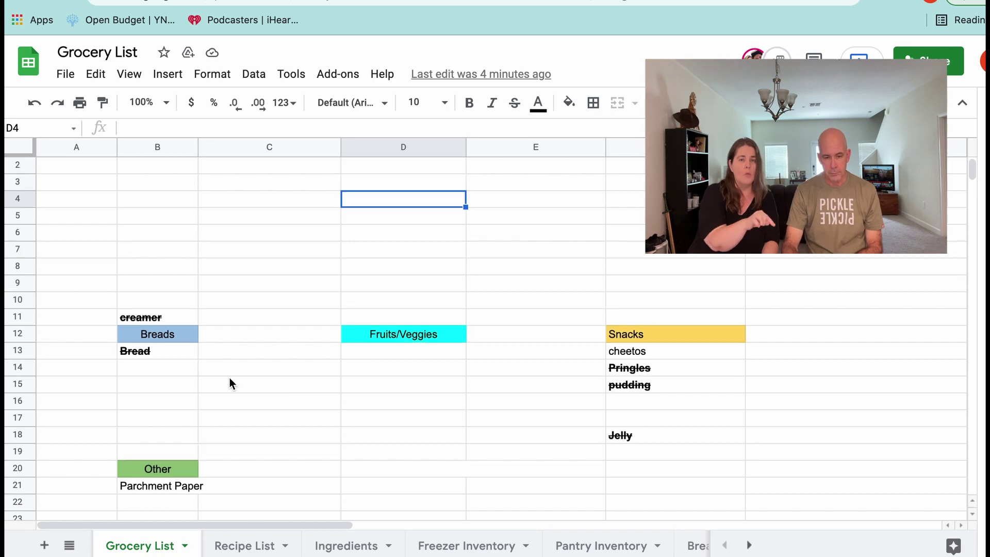
pyautogui.click(160, 184)
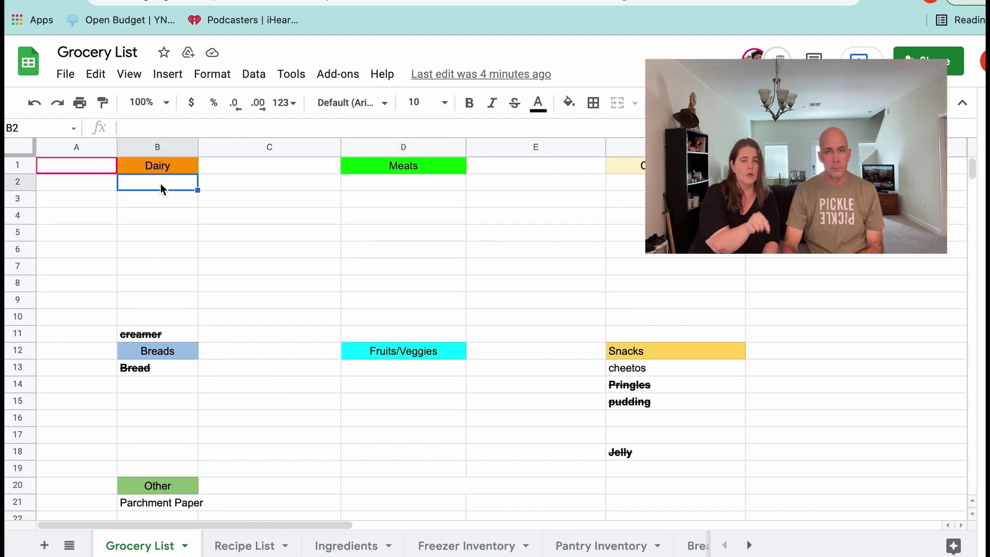
pyautogui.hotkey('ctrl', 'v')
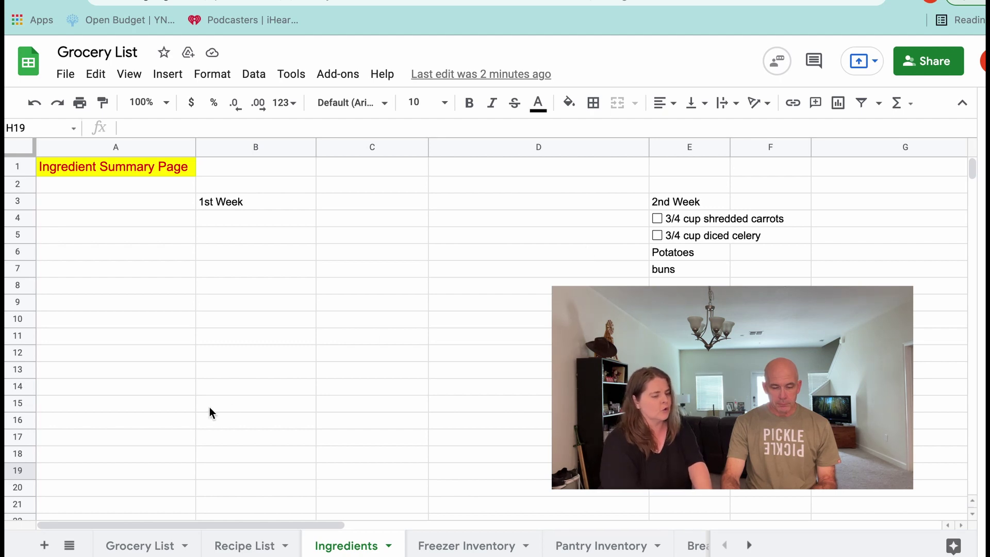
# Review the filled-in Grocery List categories, from Dairy and Meats across to Frozen Foods, Spices and the dinner plan.
pyautogui.click(149, 547)
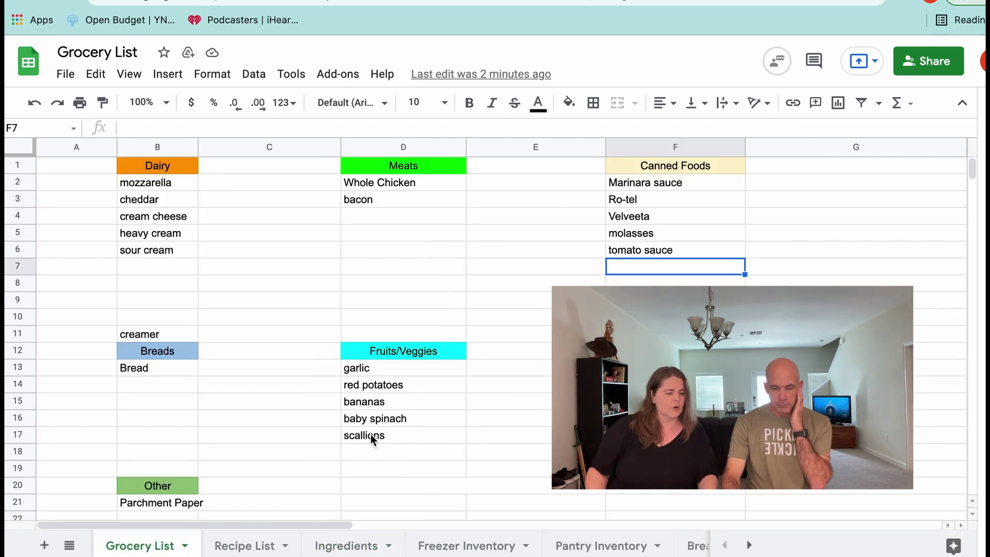
pyautogui.scroll(-1, 370, 434)
pyautogui.scroll(1, 370, 434)
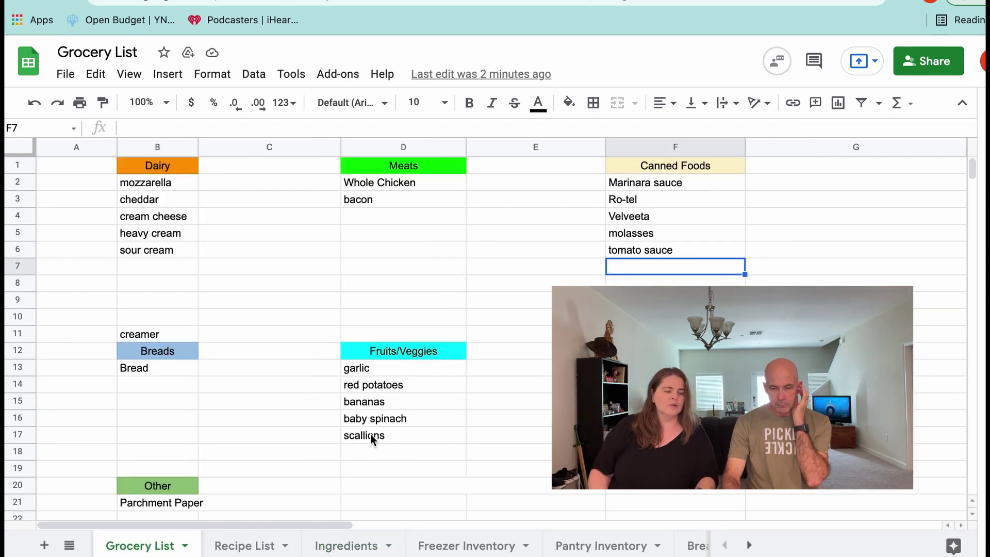
pyautogui.hscroll(6, 370, 434)
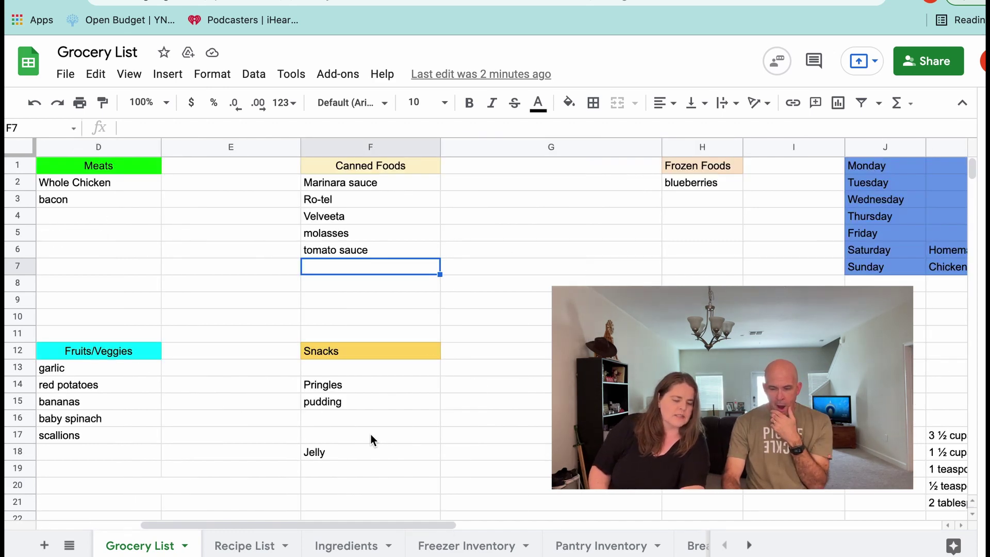
pyautogui.hscroll(3, 370, 434)
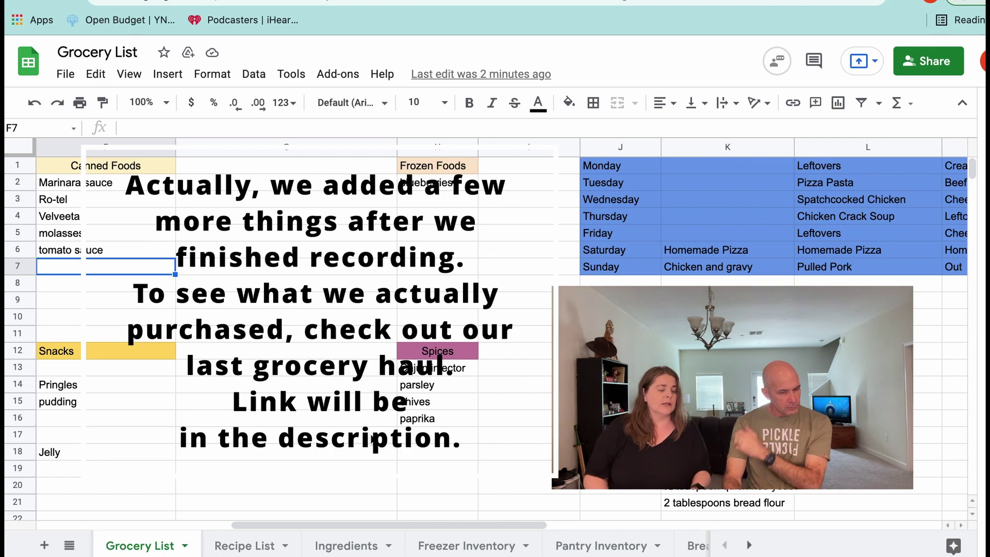
pyautogui.hscroll(-5, 371, 437)
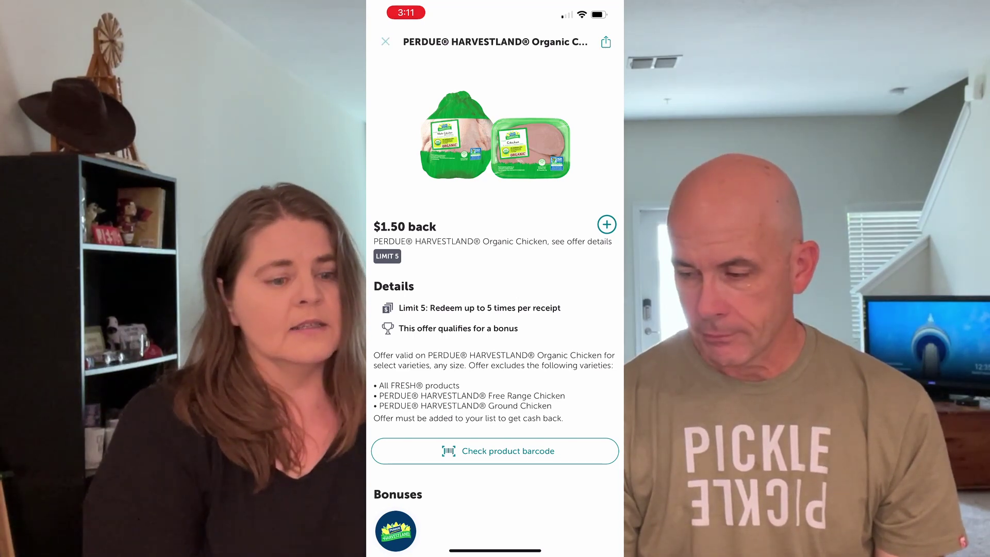
# Browse the suggested Walmart offers in the mobile cash-back app and add the $1.00 PERDUE Fresh Chicken offer.
pyautogui.scroll(-6, 495, 309)
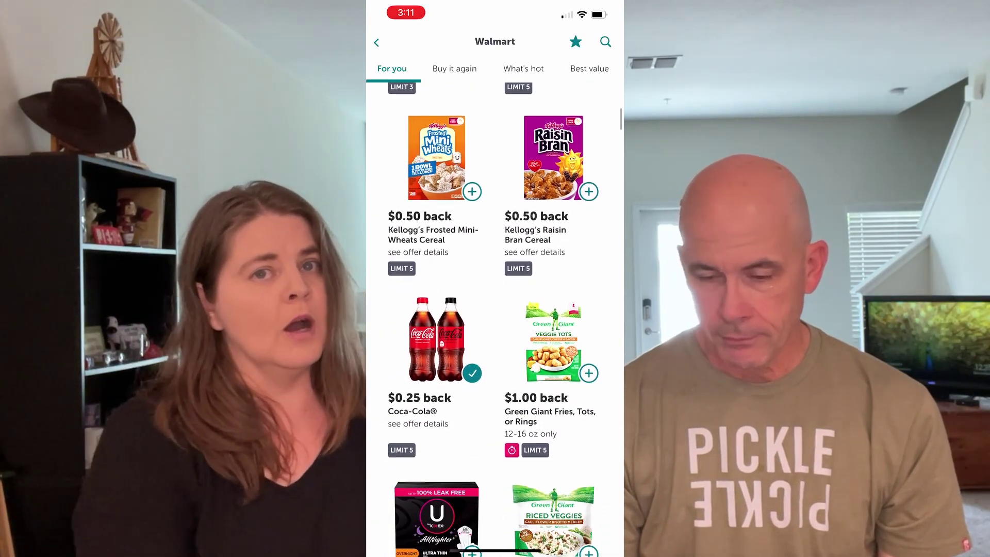
pyautogui.scroll(-4, 492, 310)
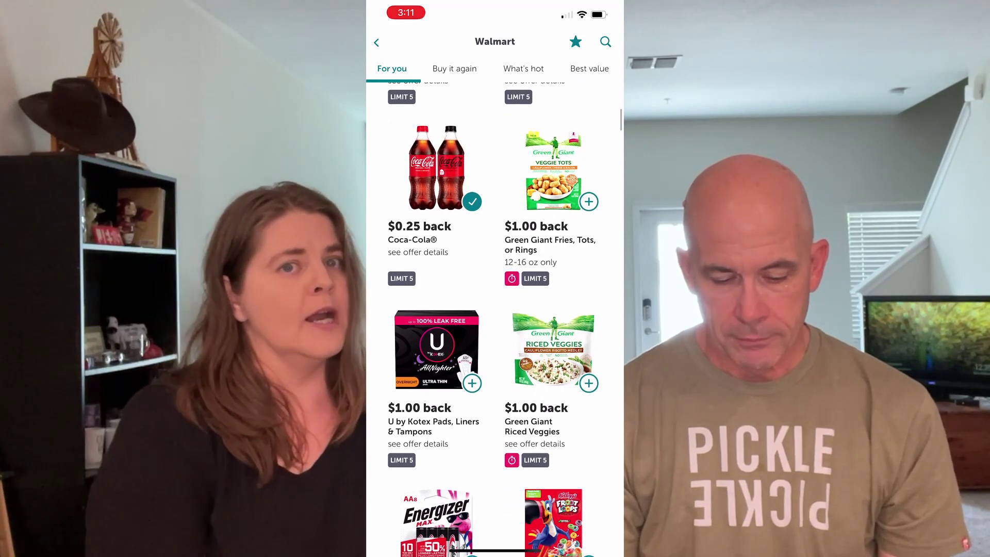
pyautogui.scroll(-6, 492, 310)
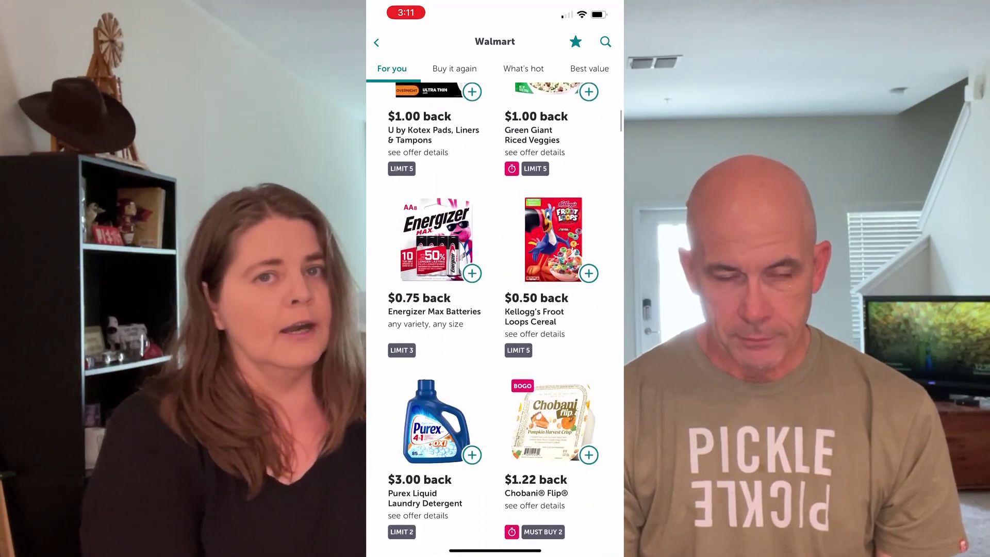
pyautogui.scroll(-3, 492, 309)
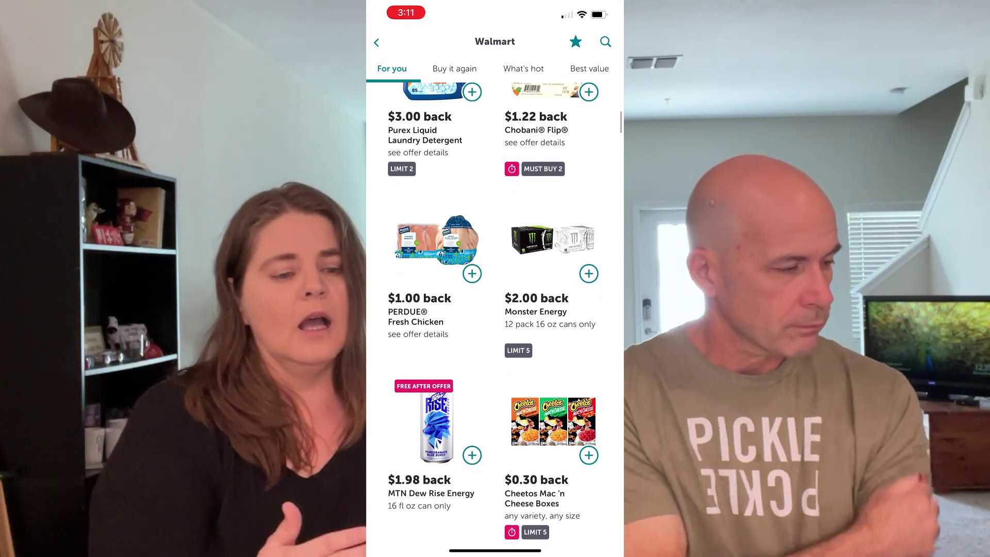
pyautogui.click(472, 273)
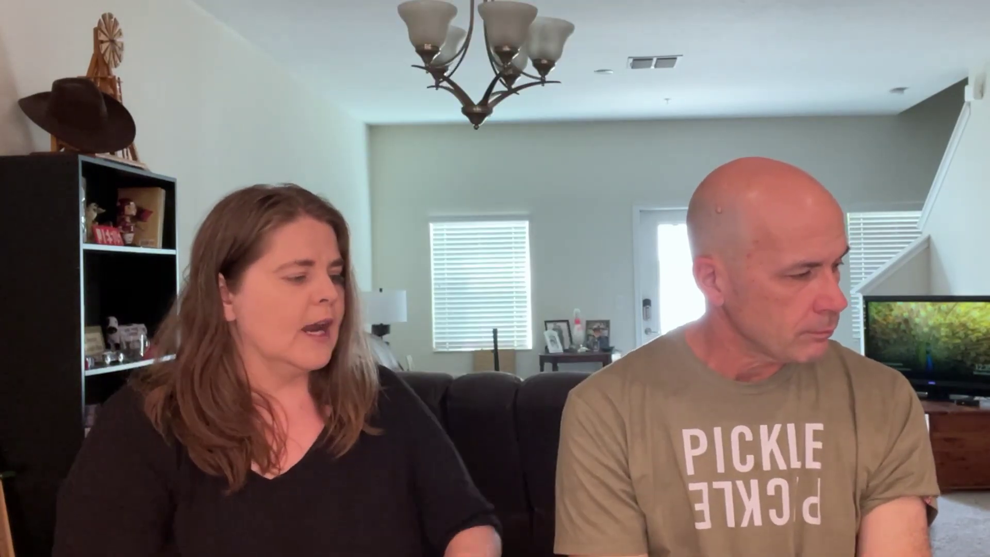